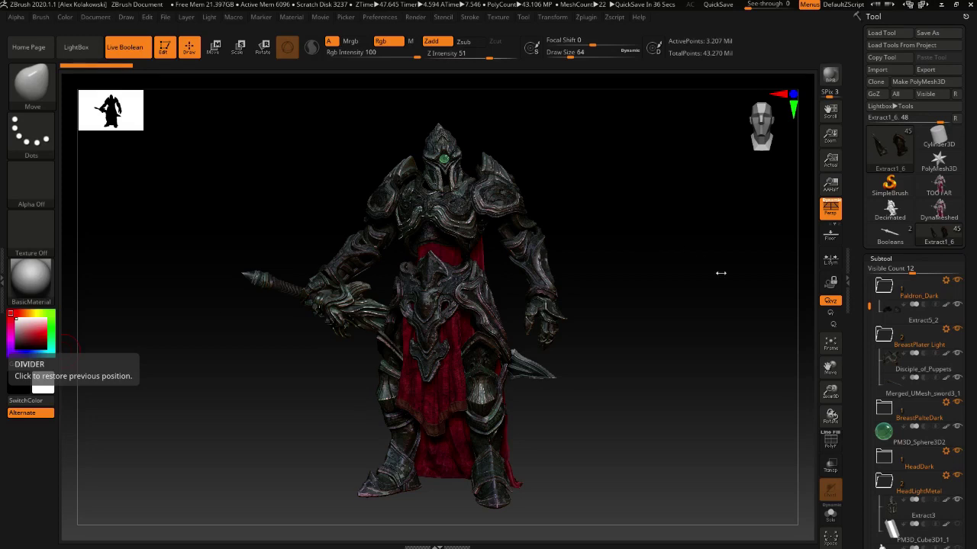
Step: Merge all visible subtools of the armoured knight into a single new tool
right_drag(486, 353, 508, 351)
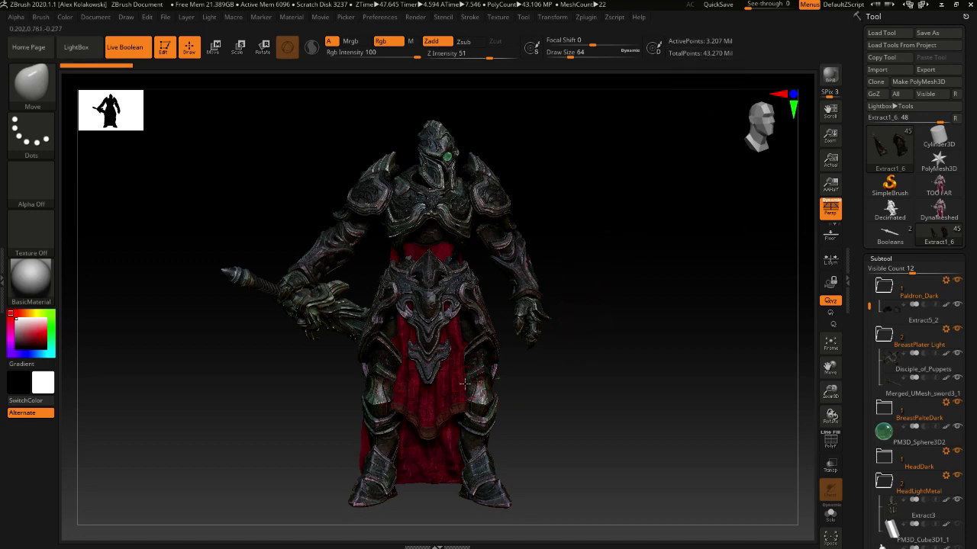
mouse_move(478, 406)
right_down()
mouse_move(445, 419)
mouse_move(466, 401)
right_up()
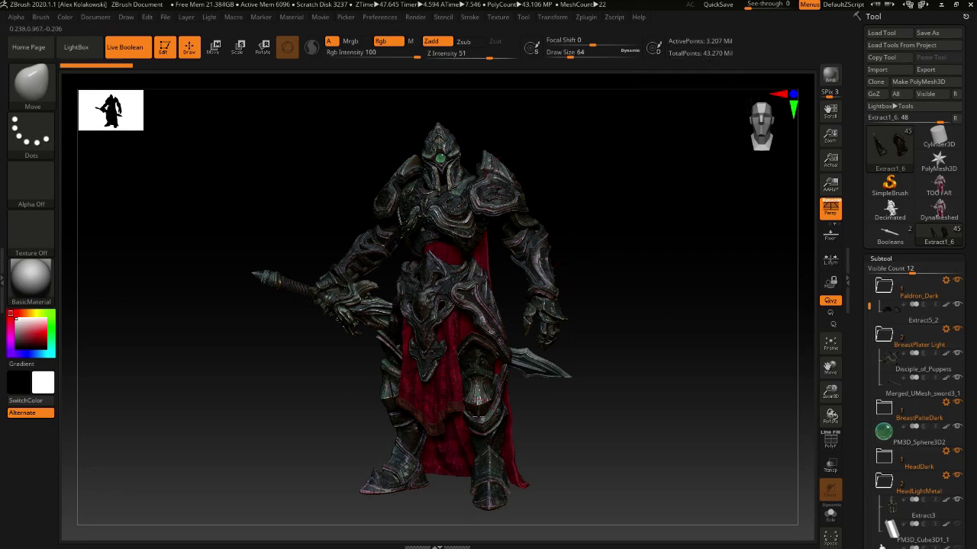
scroll(954, 366, down, 5)
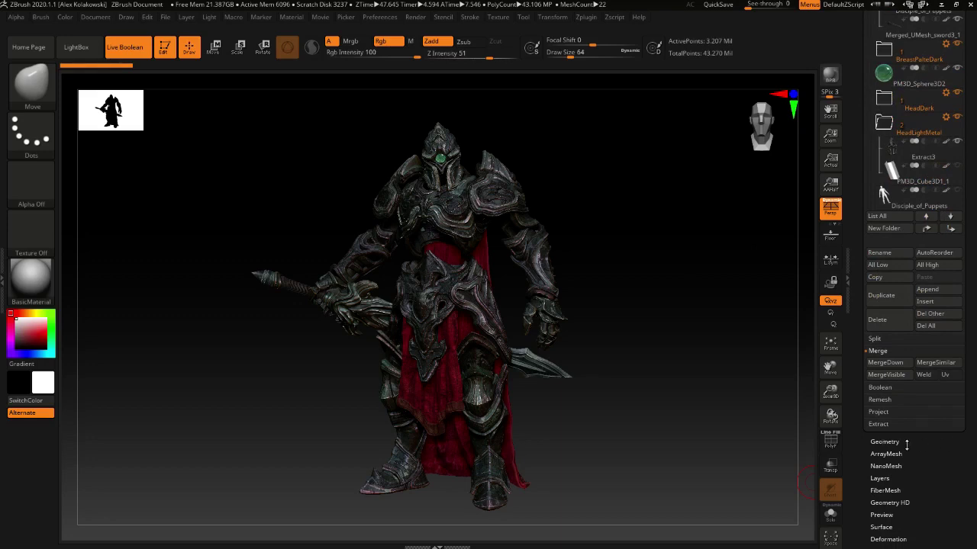
click(885, 441)
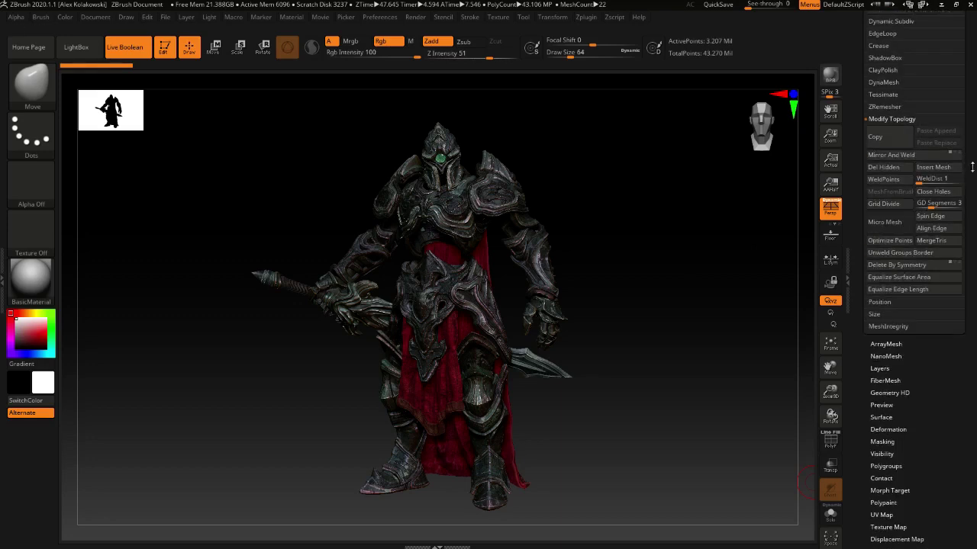
drag(972, 167, 973, 292)
click(885, 256)
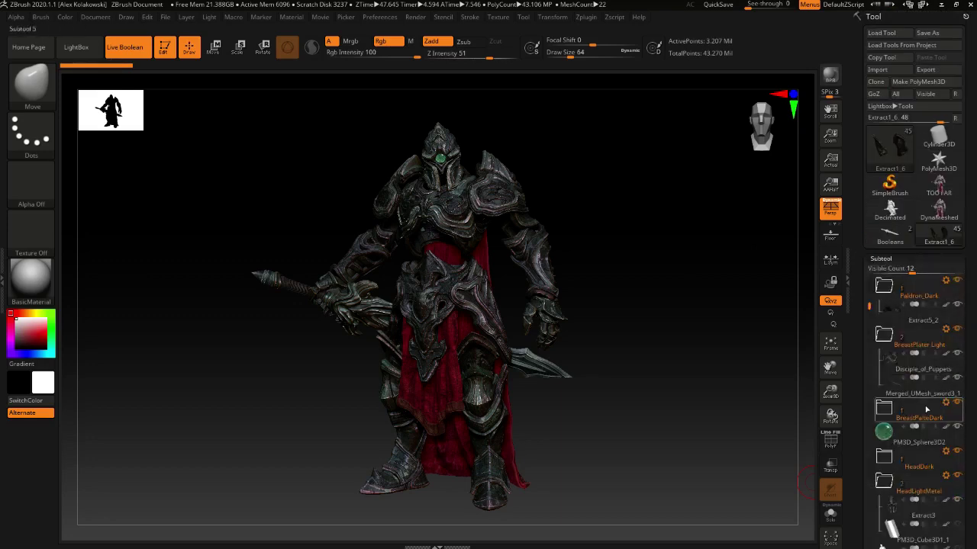
scroll(975, 270, down, 8)
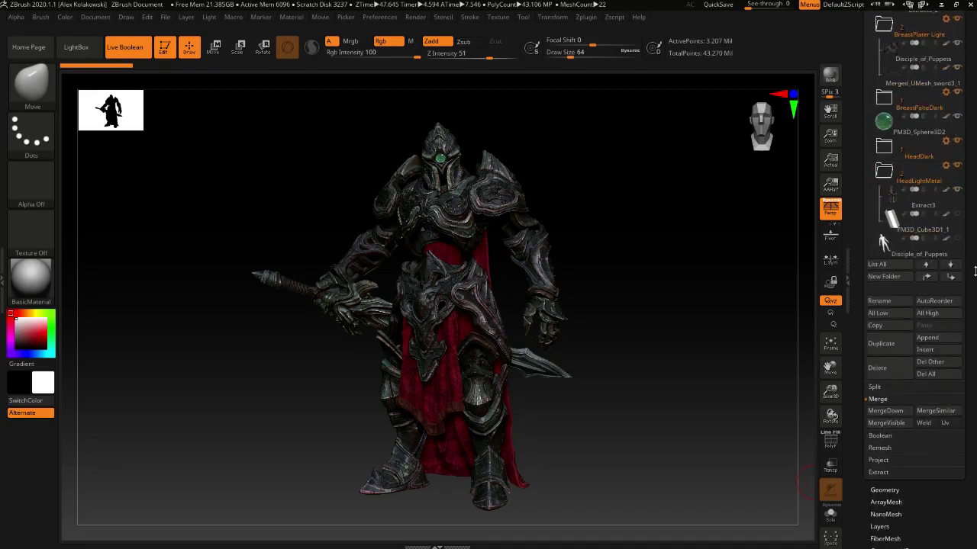
scroll(975, 270, down, 5)
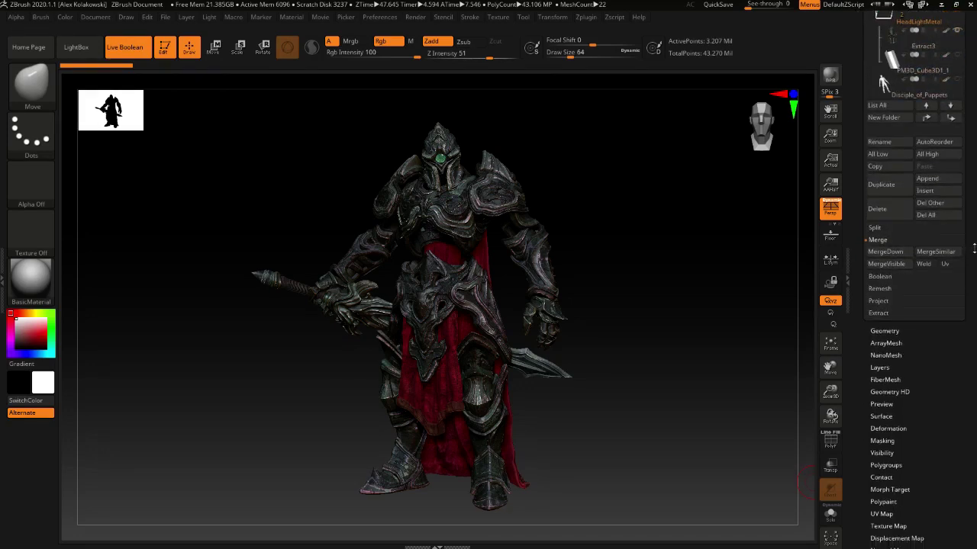
click(890, 264)
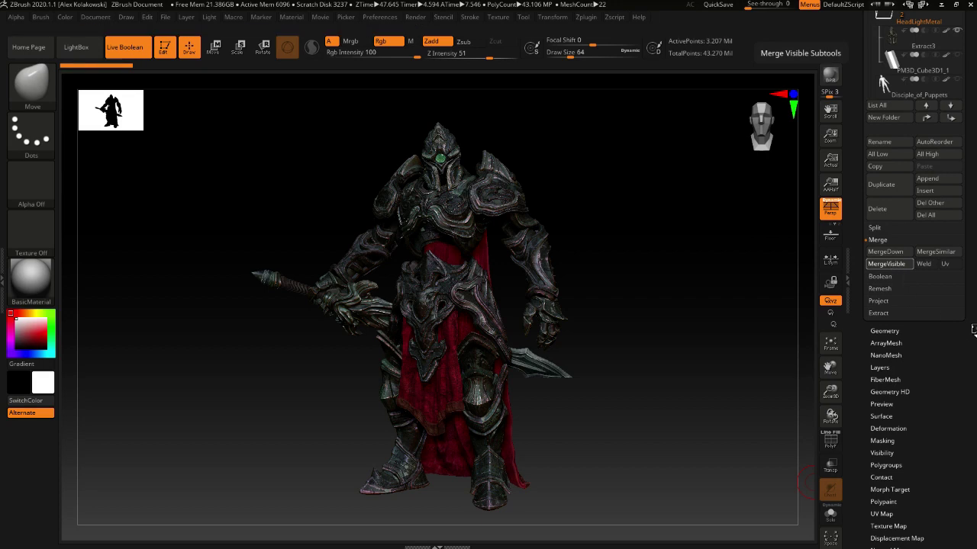
Step: Switch to the Merged_Extract1_6 tool and view the merged knight from the front
scroll(968, 269, up, 10)
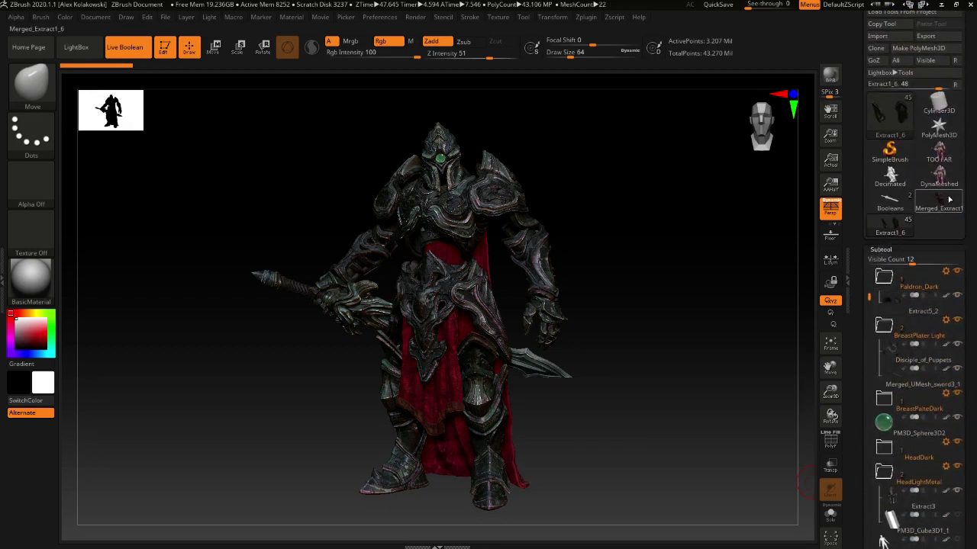
mouse_move(949, 200)
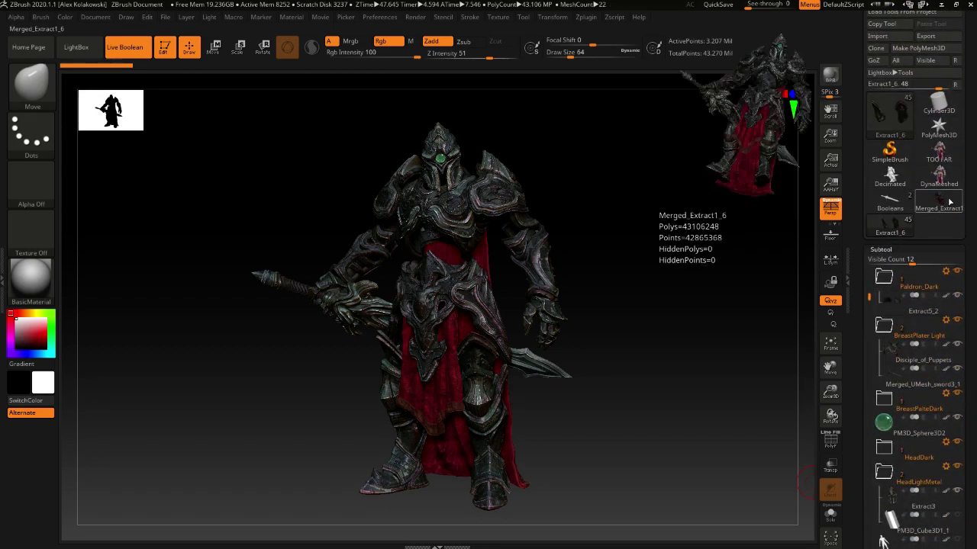
click(949, 207)
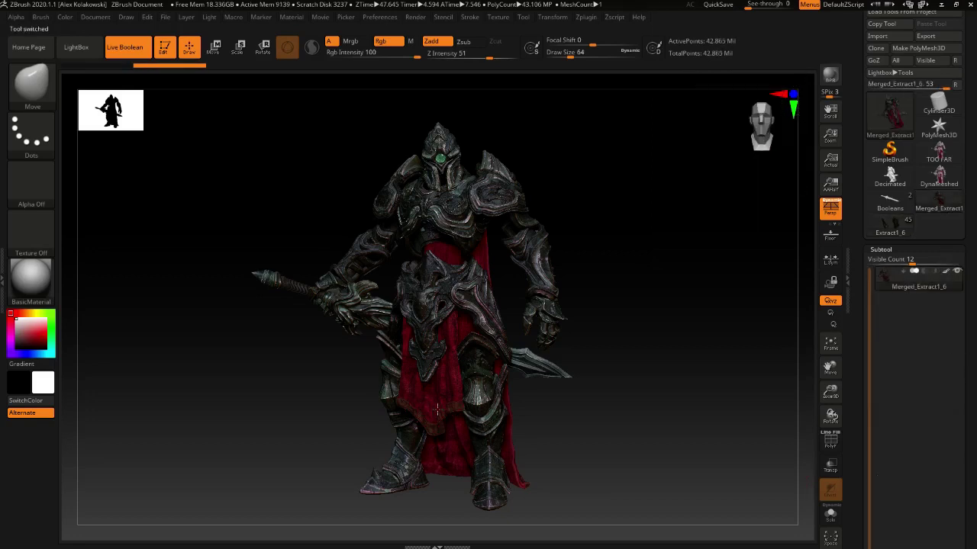
right_drag(443, 410, 560, 415)
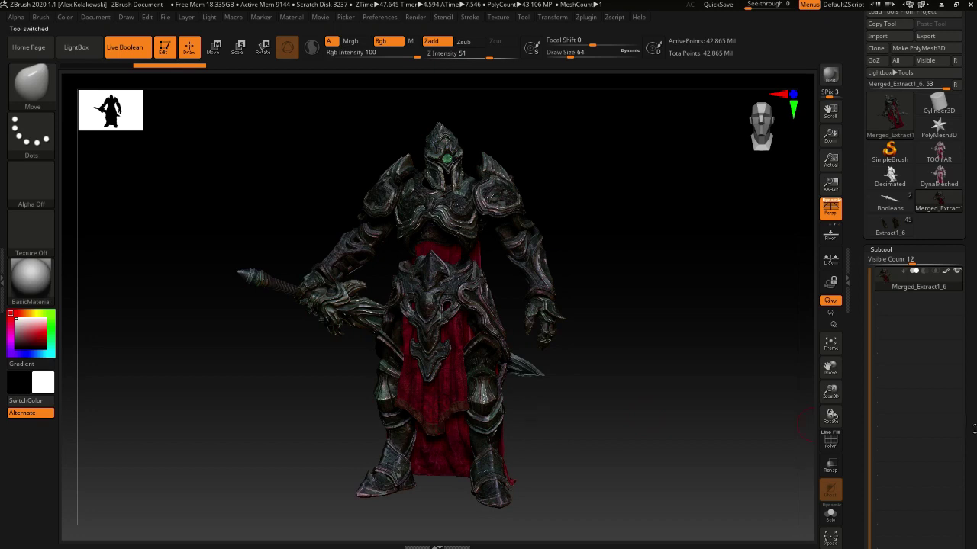
Step: DynaMesh the merged knight at resolution 16
scroll(974, 460, down, 10)
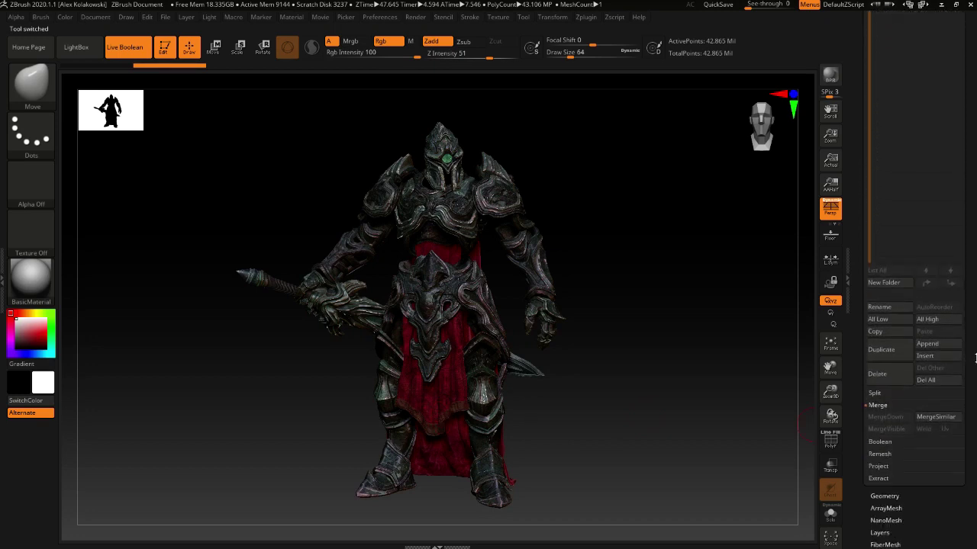
scroll(974, 345, down, 3)
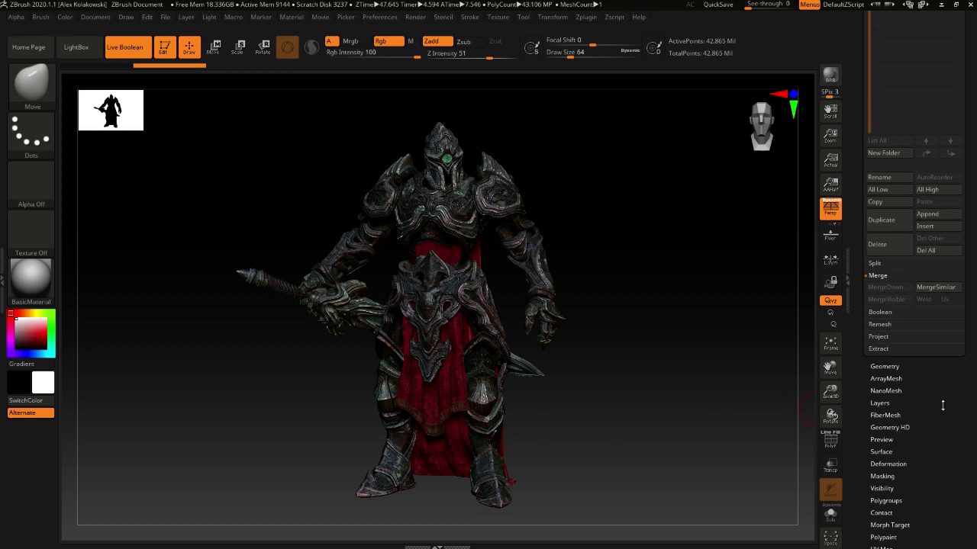
click(885, 367)
scroll(971, 336, up, 7)
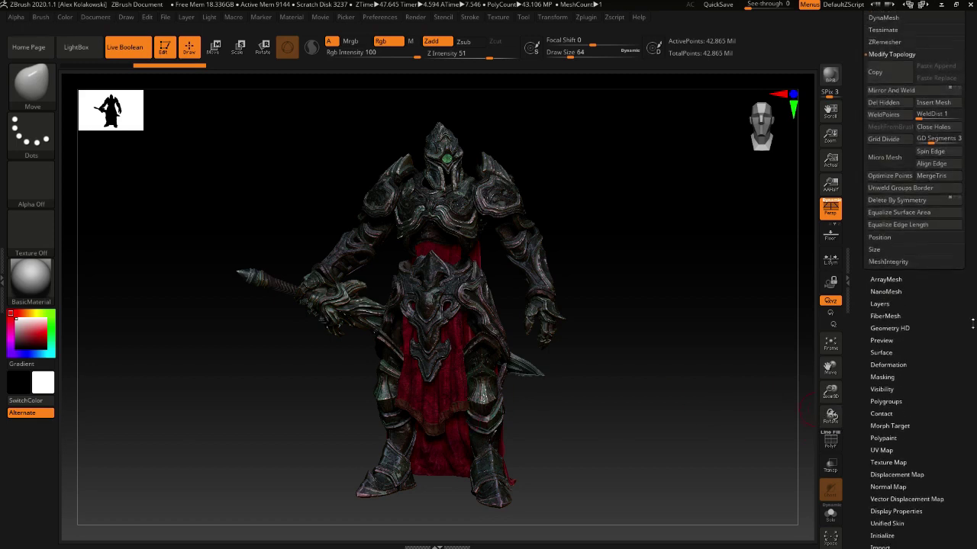
scroll(970, 356, up, 5)
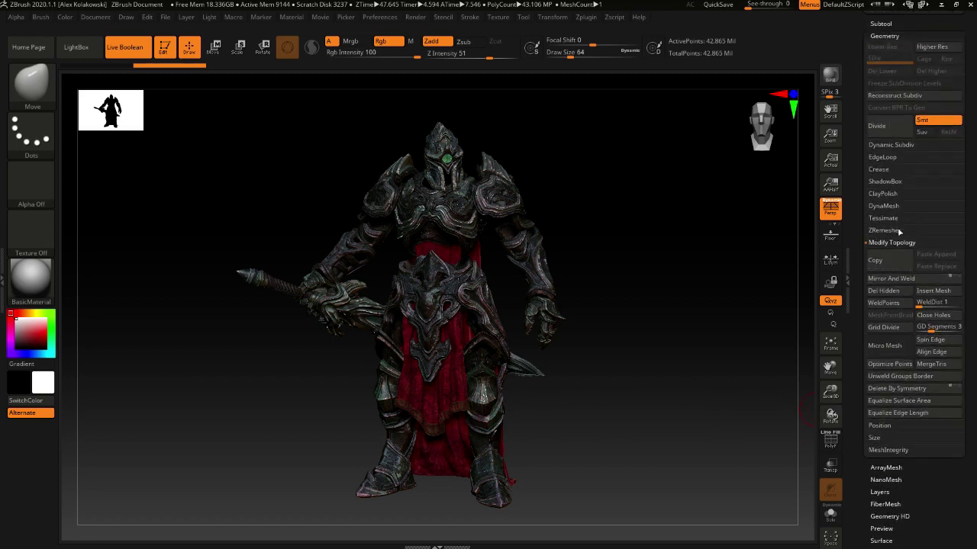
click(882, 206)
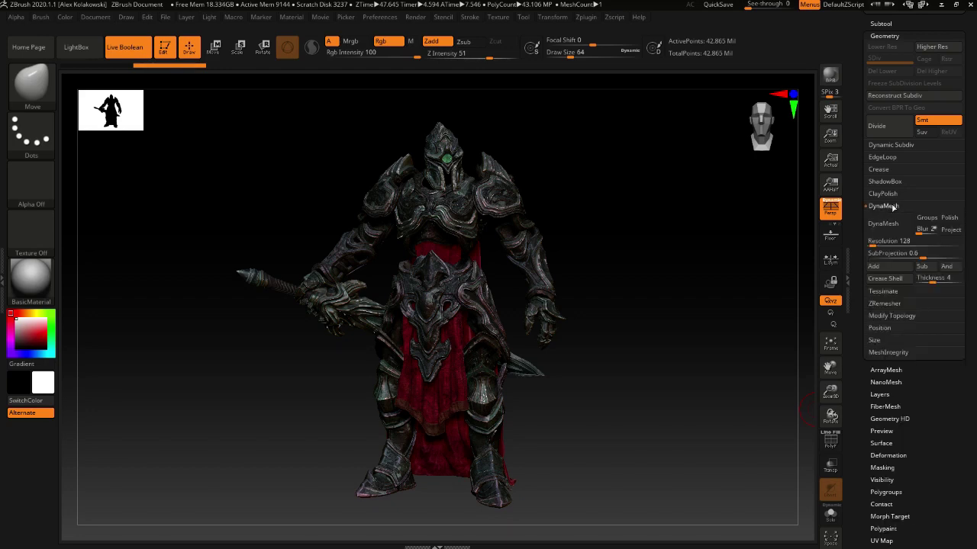
click(883, 224)
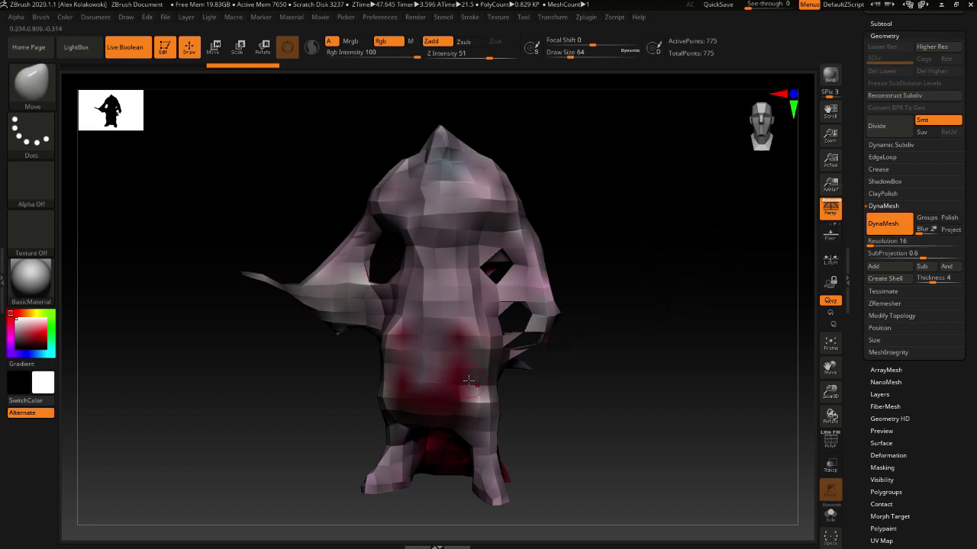
Step: Inspect the coarse DynaMesh from several angles and undo it on the merged knight
right_drag(480, 372, 456, 366)
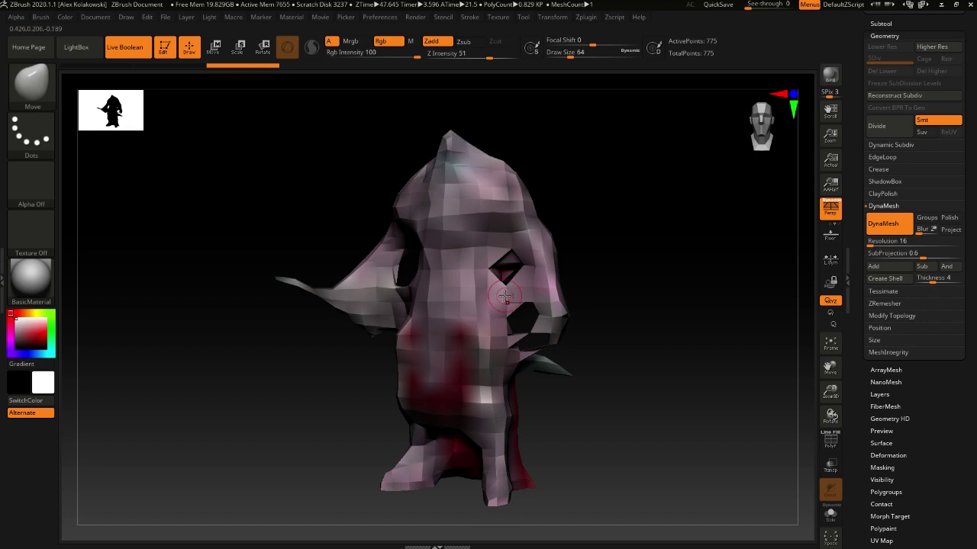
right_drag(504, 296, 492, 297)
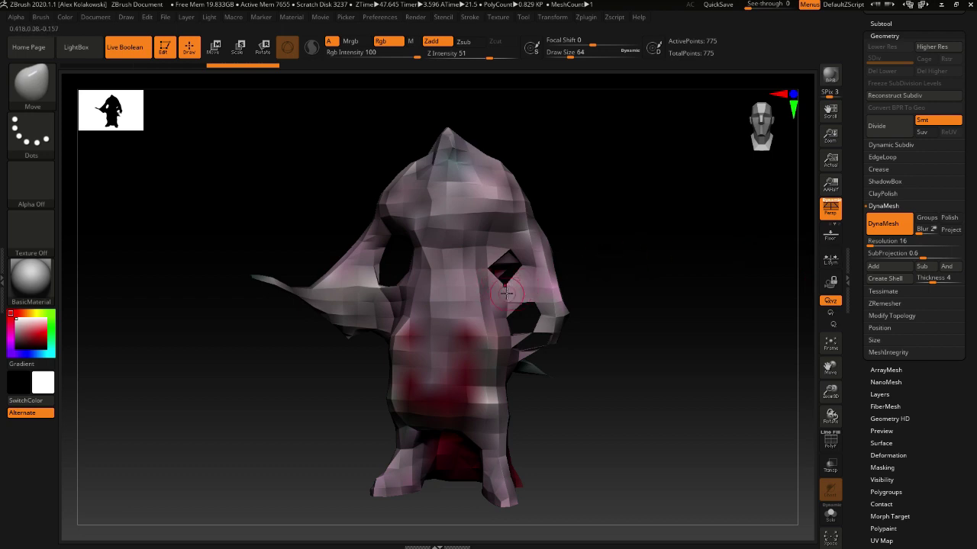
right_drag(506, 292, 473, 296)
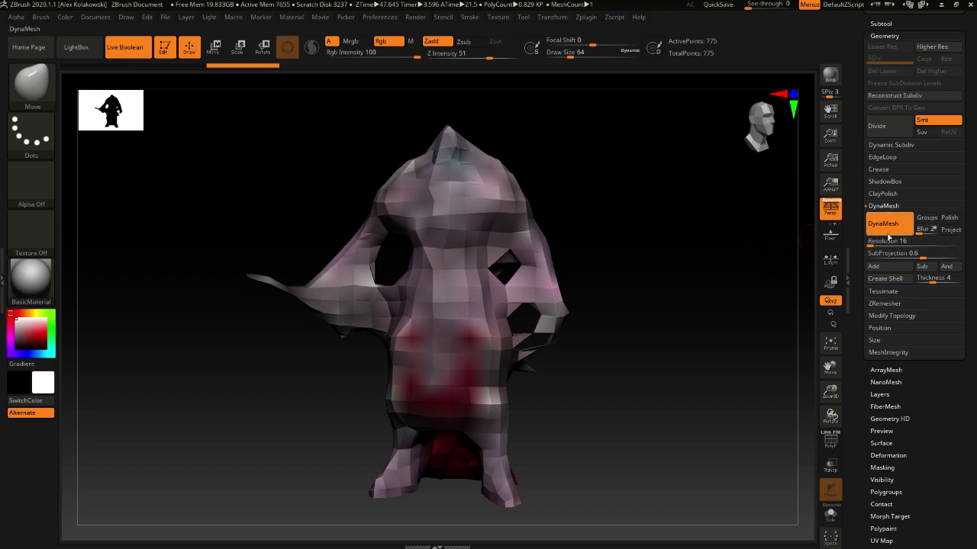
key(ctrl)
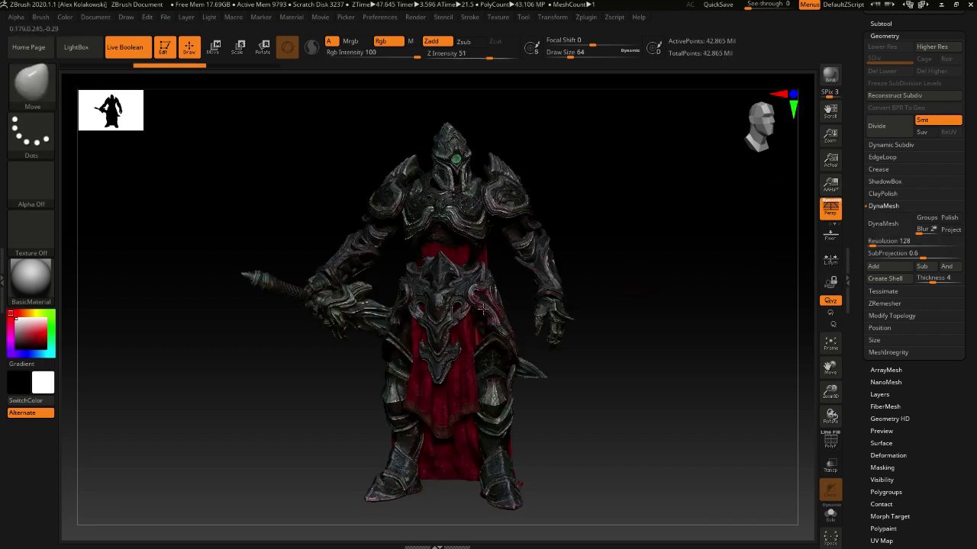
shift+right_drag(478, 305, 493, 306)
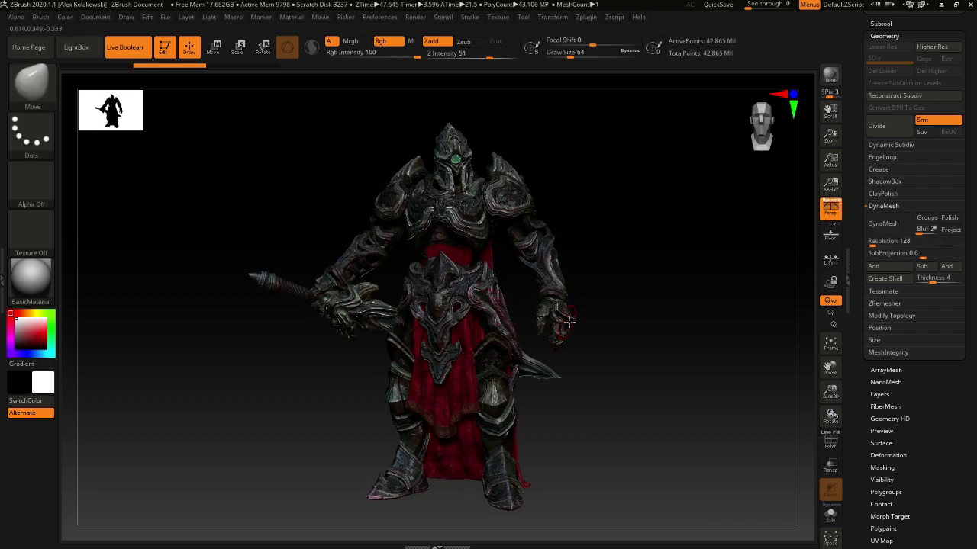
Step: Switch to the DynaMeshed tool and examine the armour detail preserved at its resolution
drag(972, 261, 975, 287)
scroll(974, 286, up, 3)
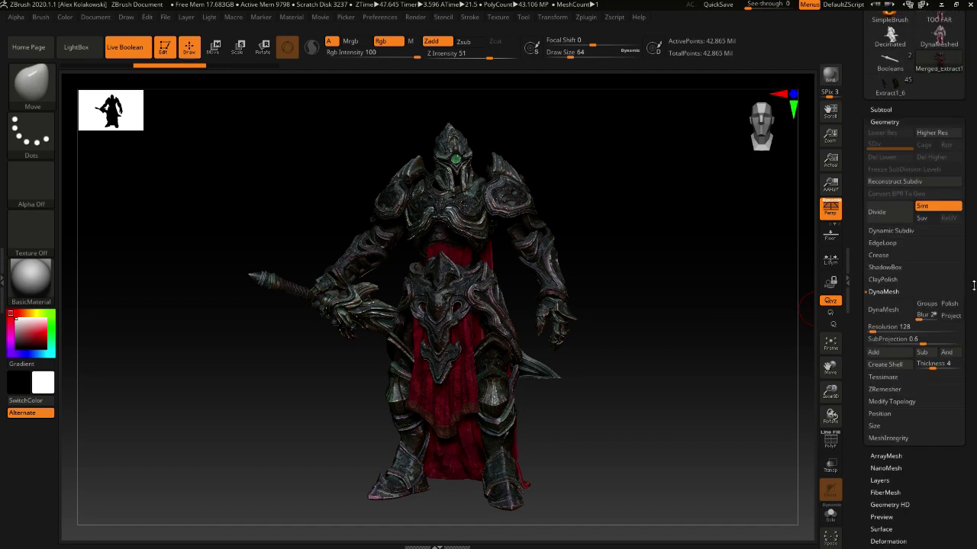
scroll(974, 285, up, 1)
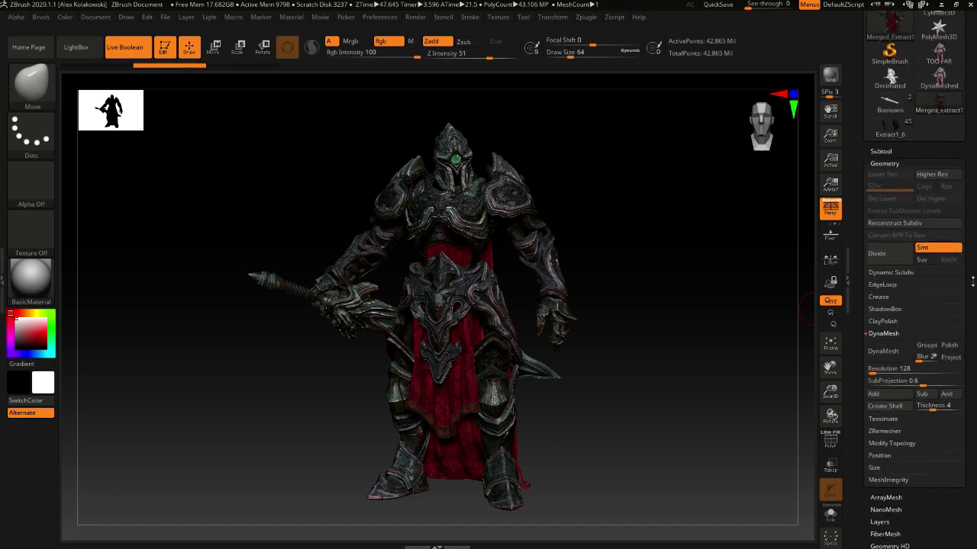
scroll(972, 281, up, 3)
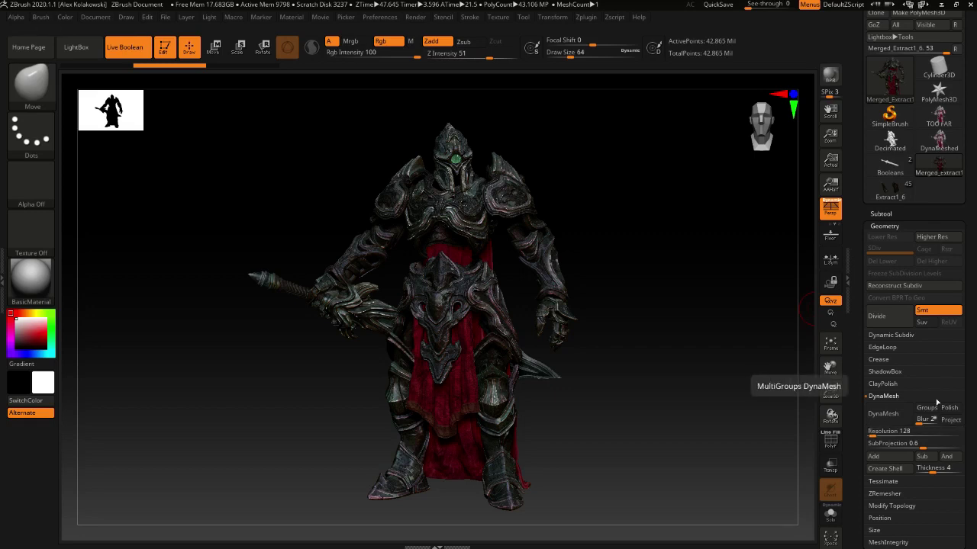
click(948, 148)
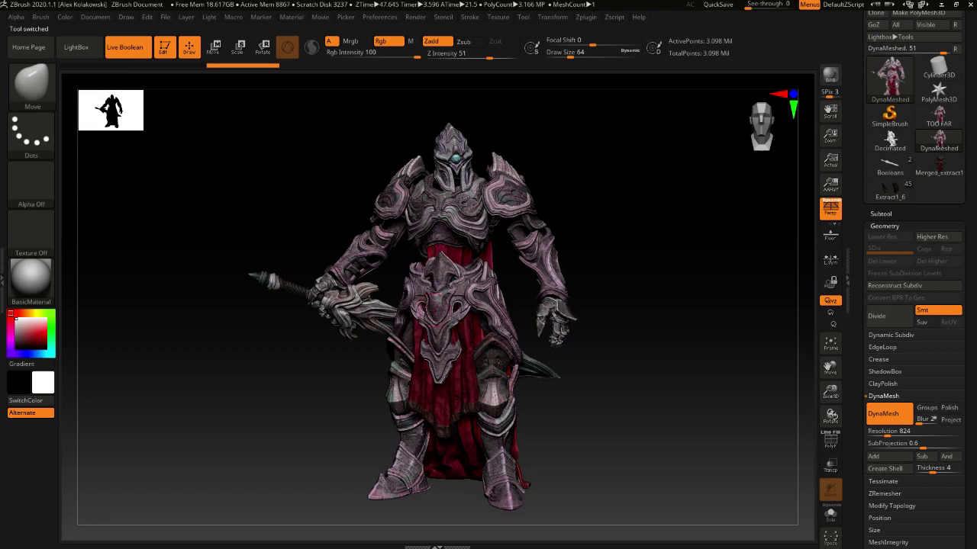
mouse_move(447, 311)
right_down()
mouse_move(429, 311)
mouse_move(488, 310)
mouse_move(441, 310)
mouse_move(448, 313)
right_up()
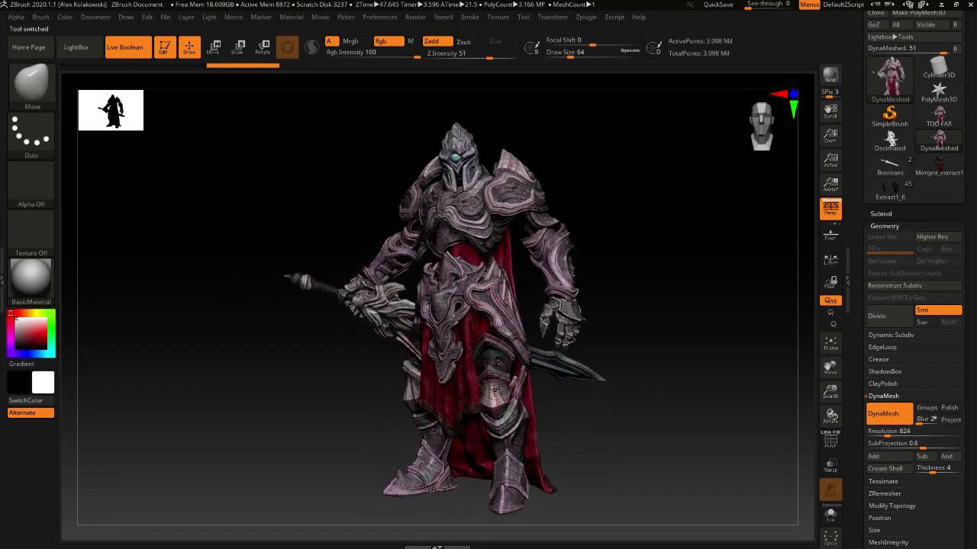
mouse_move(485, 383)
right_down()
mouse_move(460, 386)
mouse_move(506, 380)
mouse_move(494, 388)
right_up()
Step: Switch to the TOO FAR tool and inspect its hands and knees for DynaMesh damage
click(941, 122)
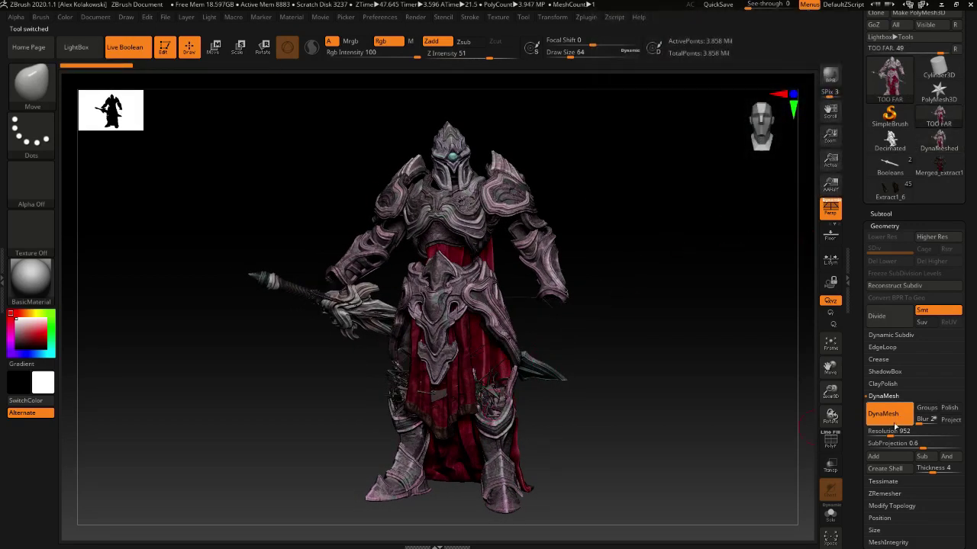
right_drag(396, 385, 496, 391)
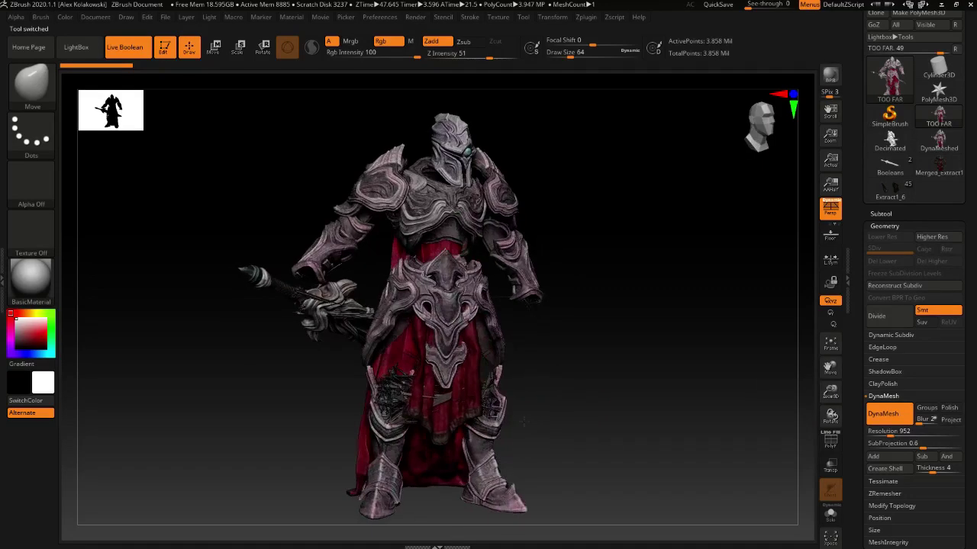
right_drag(442, 417, 406, 400)
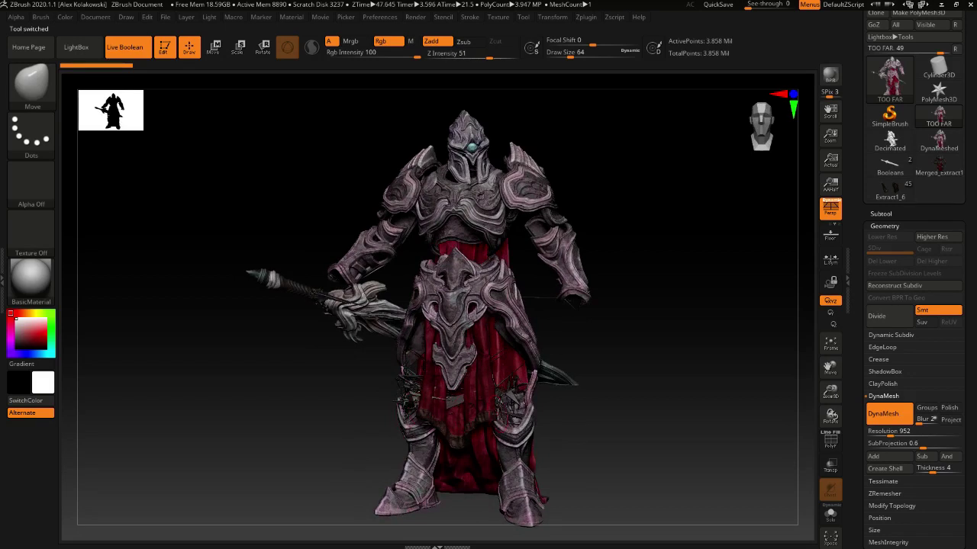
Step: Make the DynaMeshed version of the knight the active tool again and reframe it
mouse_move(939, 143)
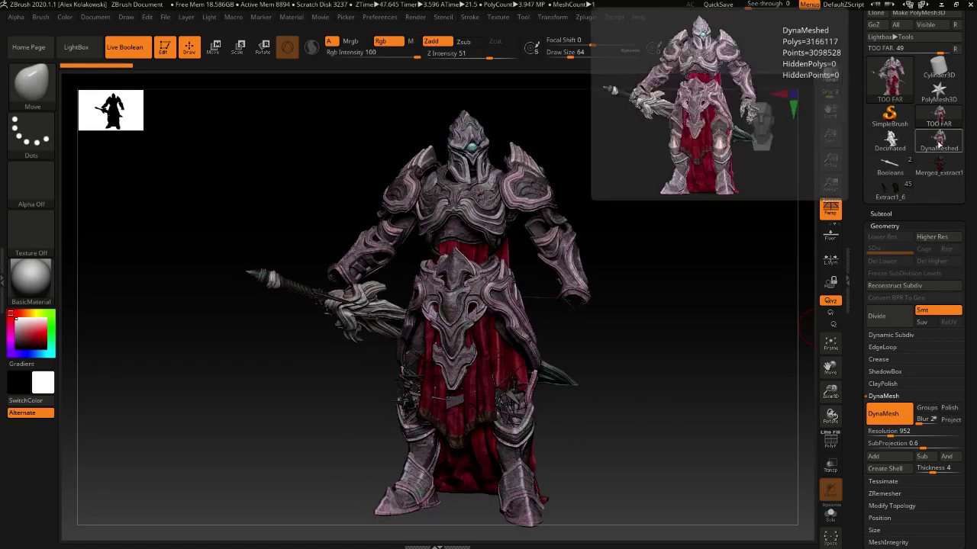
click(938, 144)
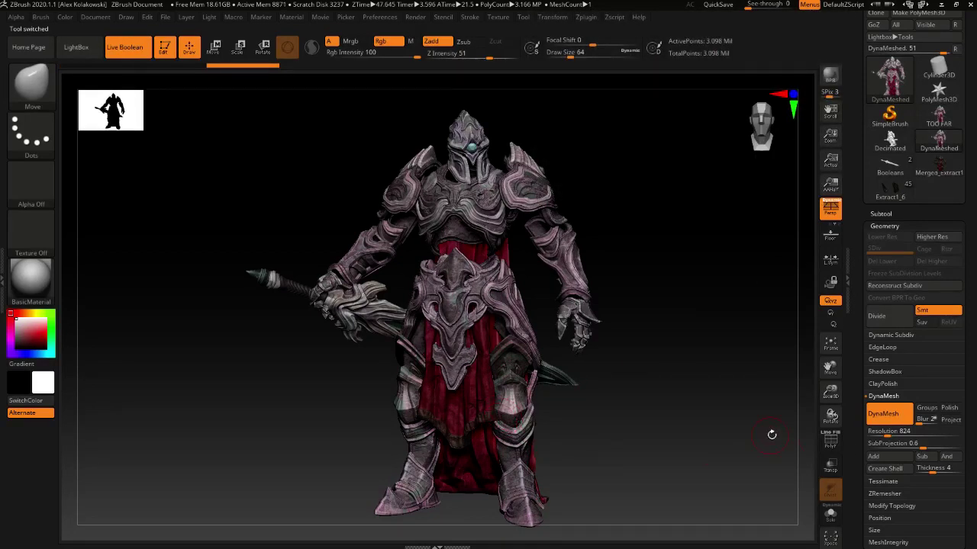
alt+drag(541, 426, 533, 414)
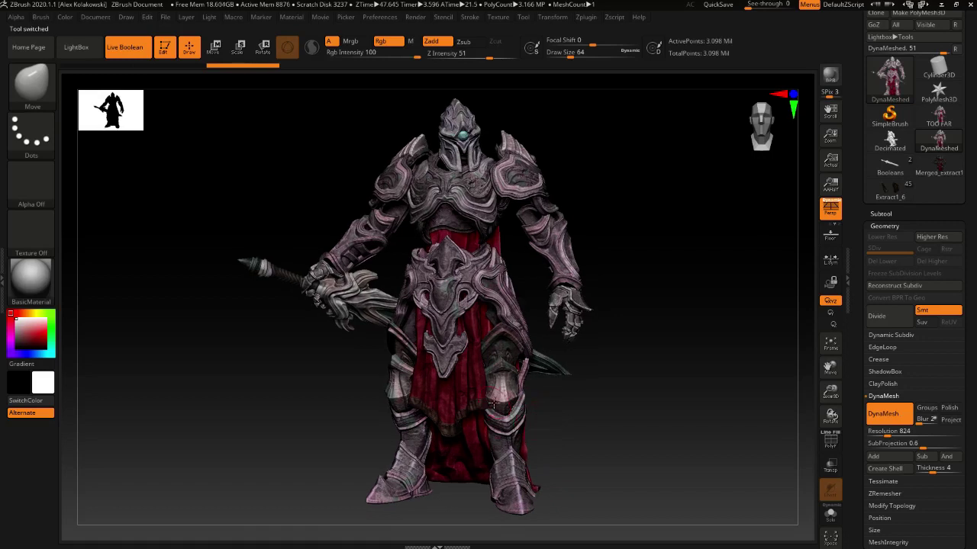
Step: Open Decimation Master and review its decimation options, including the custom preset of 550 k points
click(586, 17)
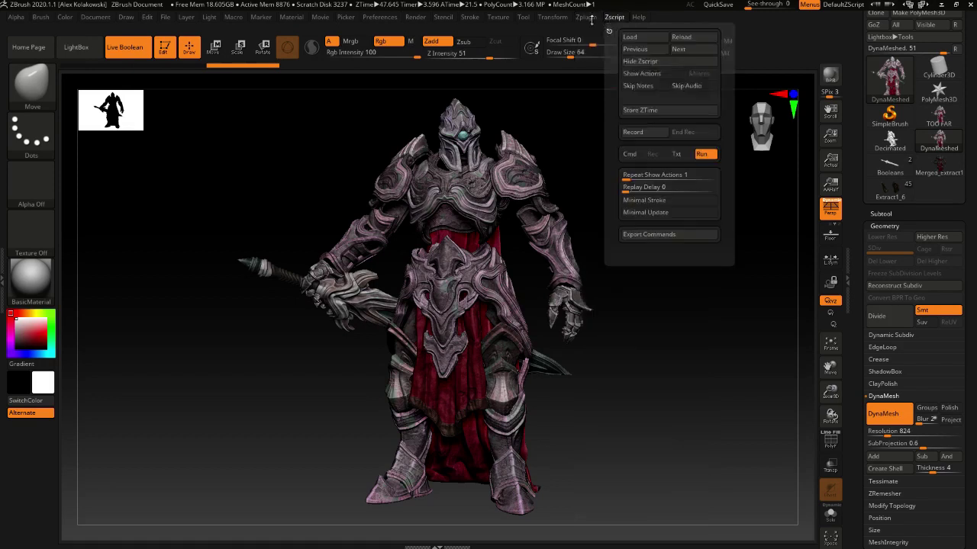
click(617, 121)
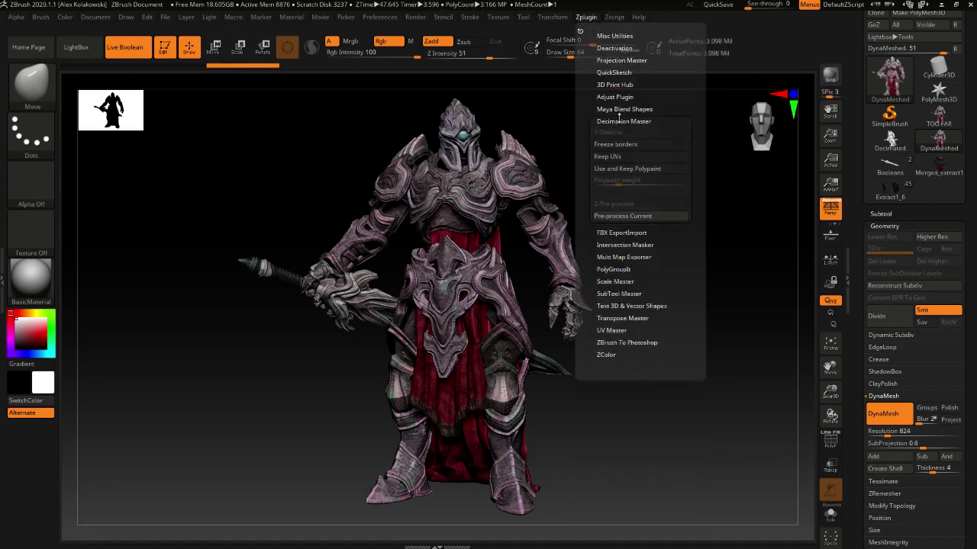
click(623, 122)
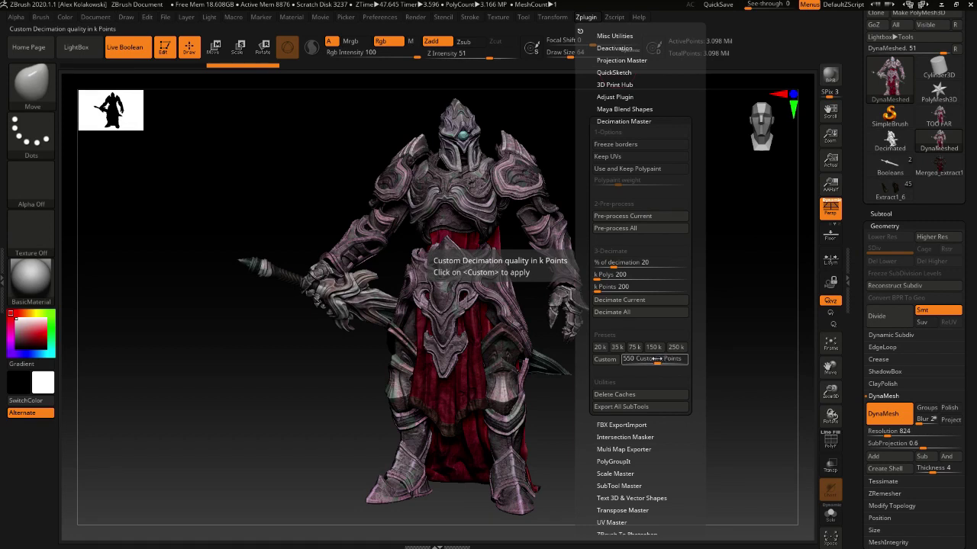
click(612, 361)
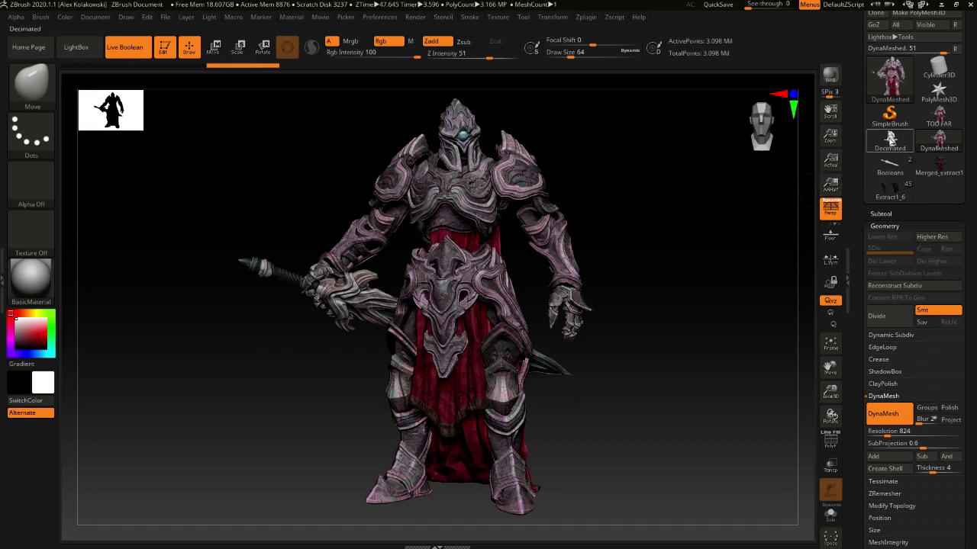
Step: Hide the polypaint on the Merged_Extract1_6 knight and compare its detail with the Decimated tool
mouse_move(891, 140)
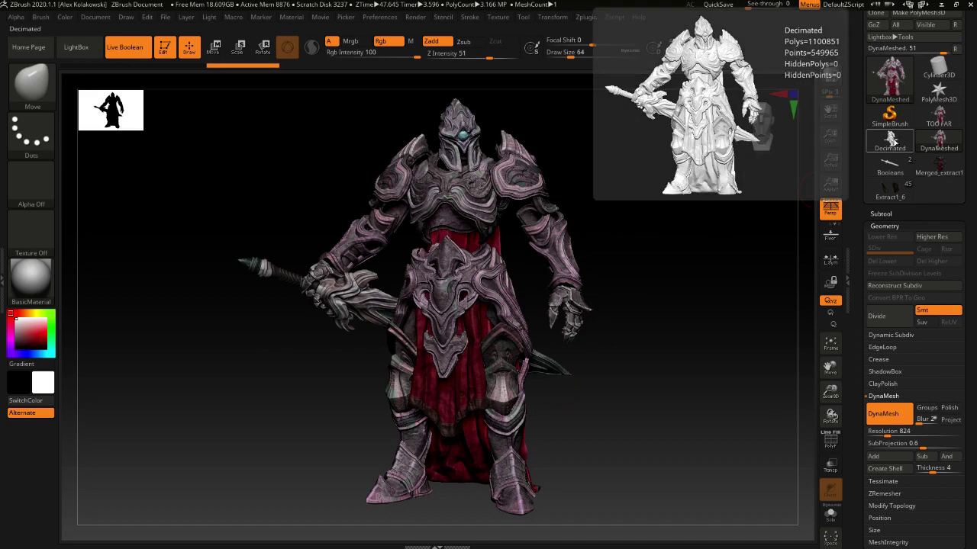
click(890, 141)
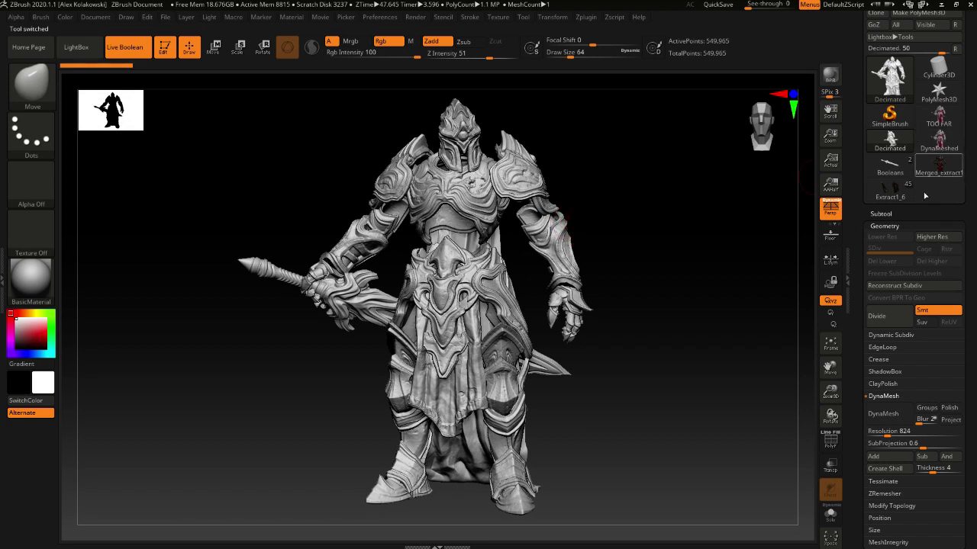
click(883, 215)
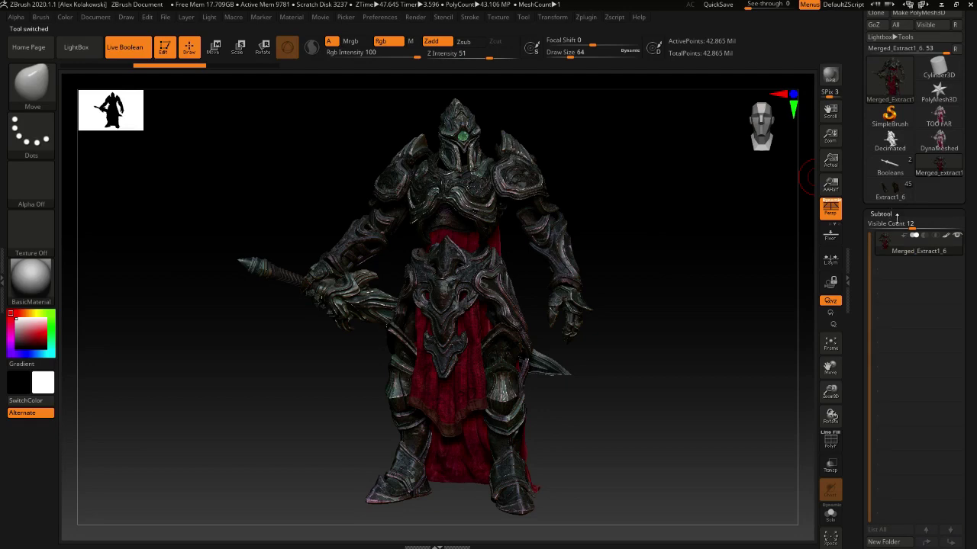
click(946, 237)
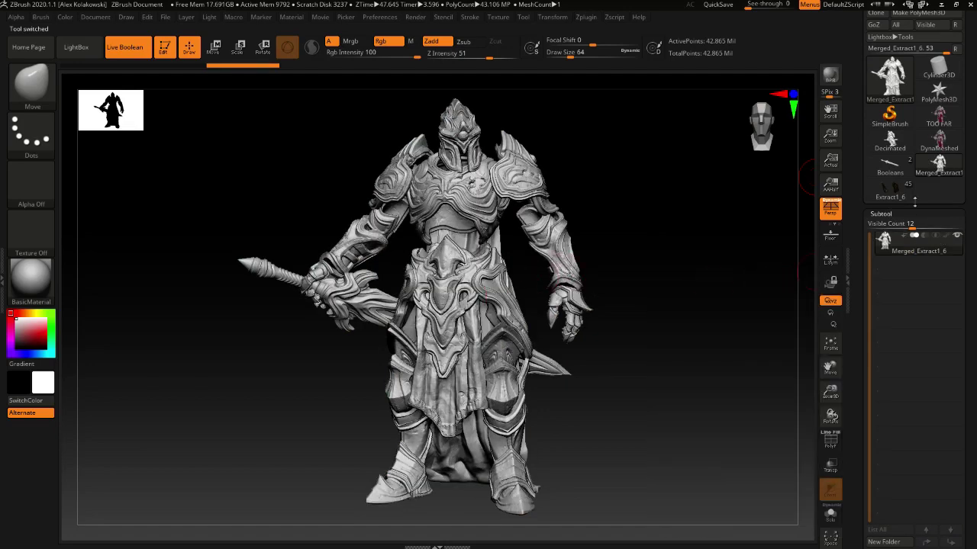
click(897, 144)
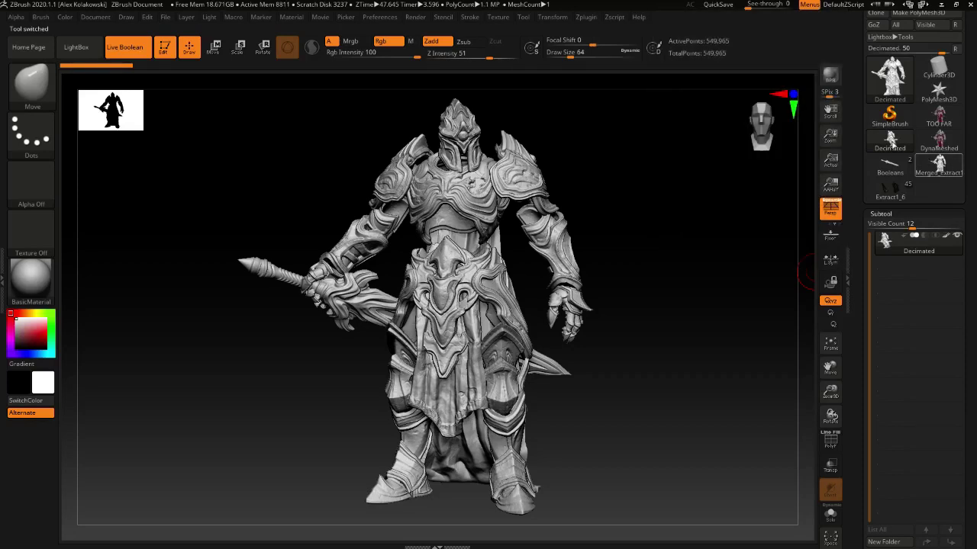
mouse_move(899, 143)
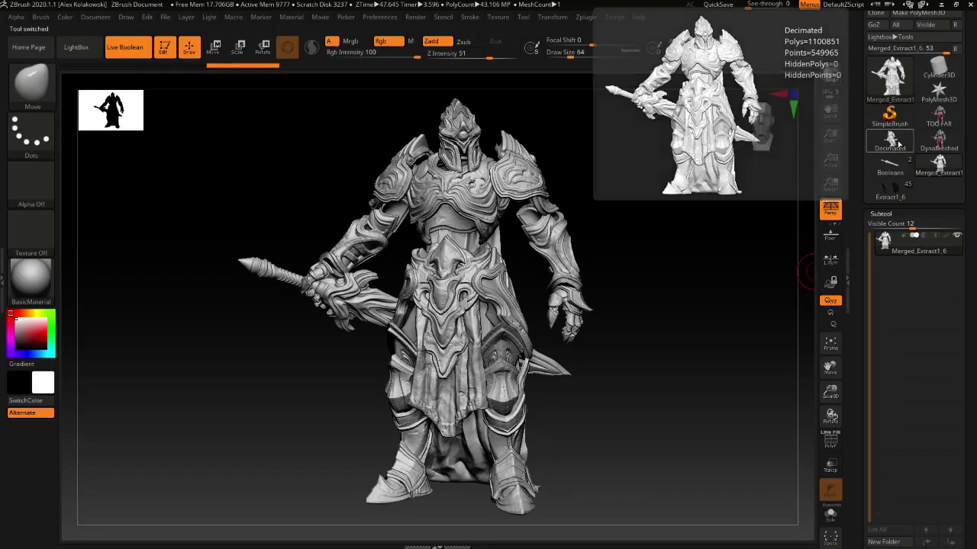
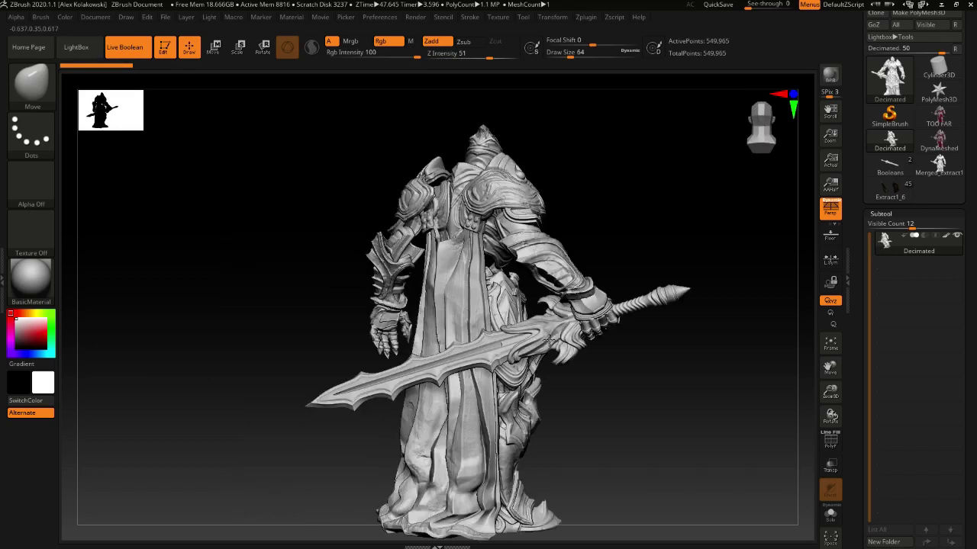
Step: Switch to the Booleans tool, isolate the sword subtool to examine its blade and guard, and restore the full figure
click(885, 167)
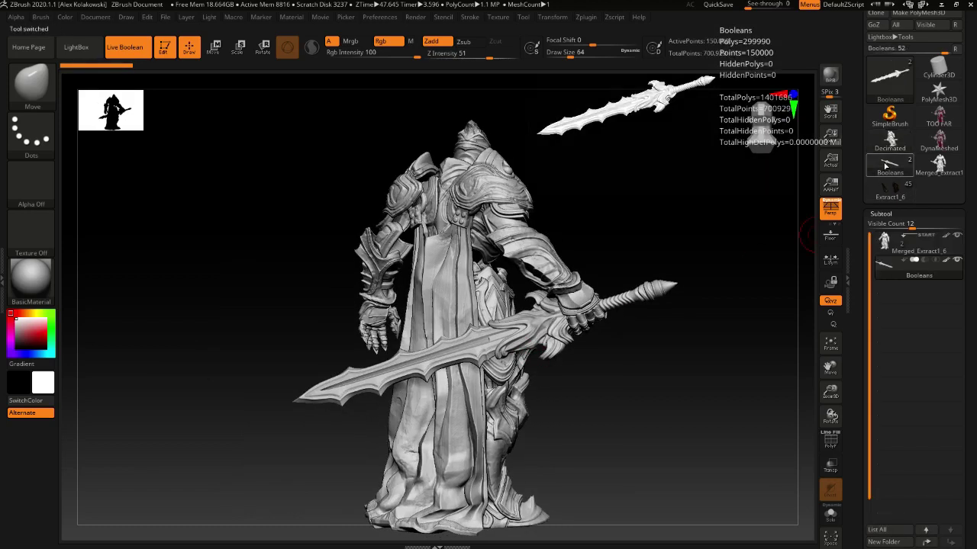
click(831, 516)
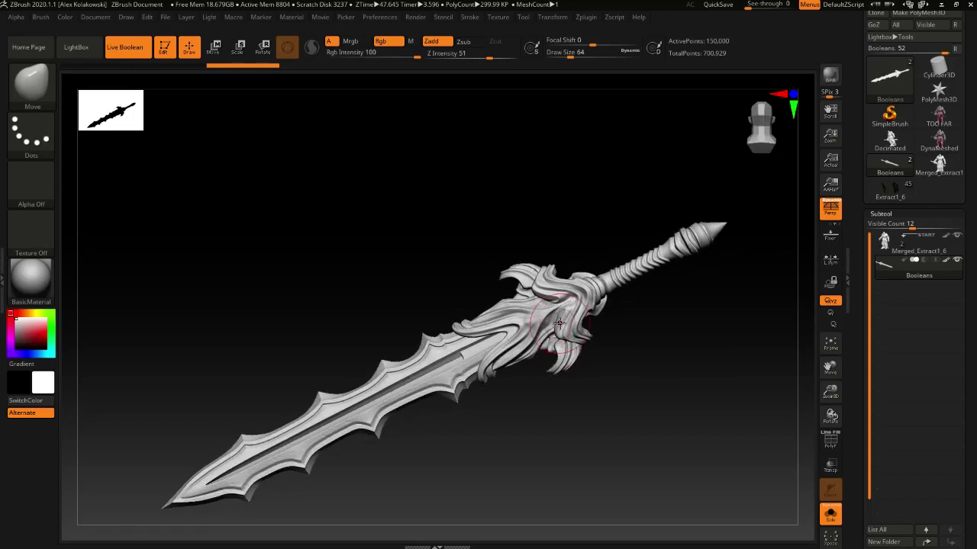
right_drag(563, 333, 569, 289)
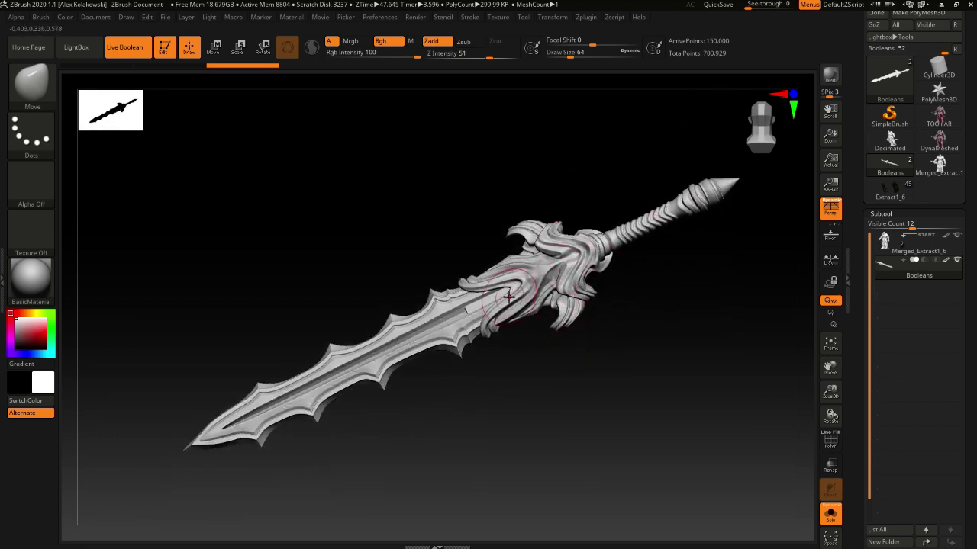
ctrl+right_drag(515, 303, 513, 355)
scroll(458, 298, up, 3)
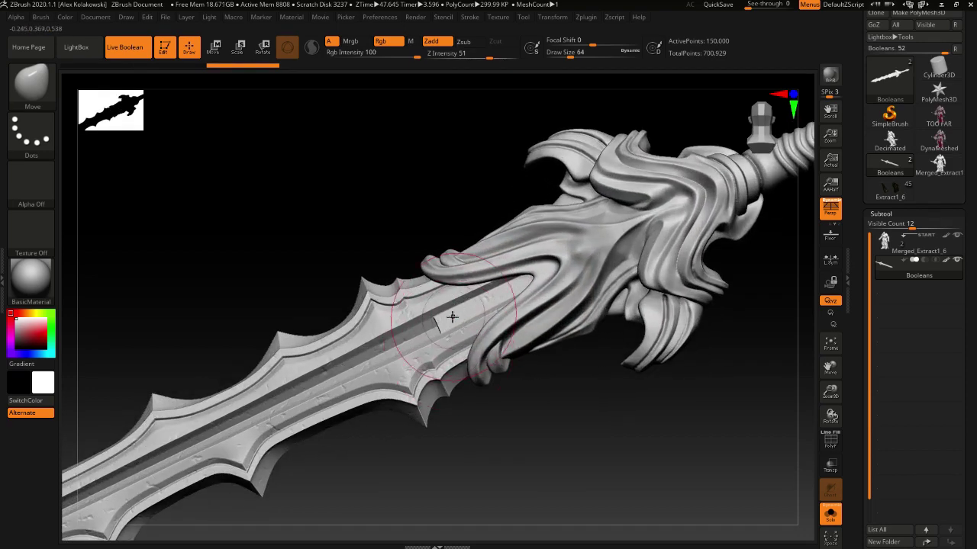
scroll(442, 324, up, 3)
scroll(432, 338, down, 3)
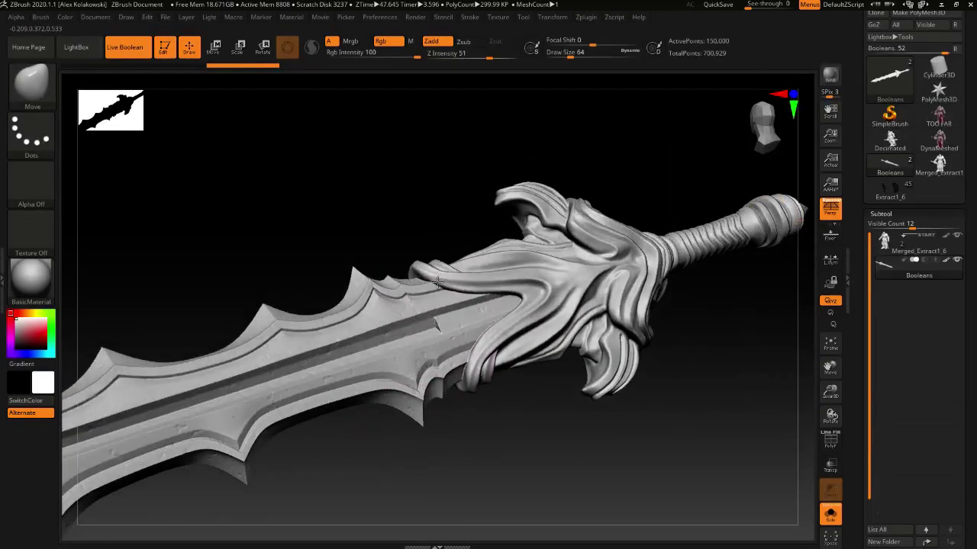
scroll(438, 243, down, 3)
right_drag(438, 242, 517, 333)
click(835, 524)
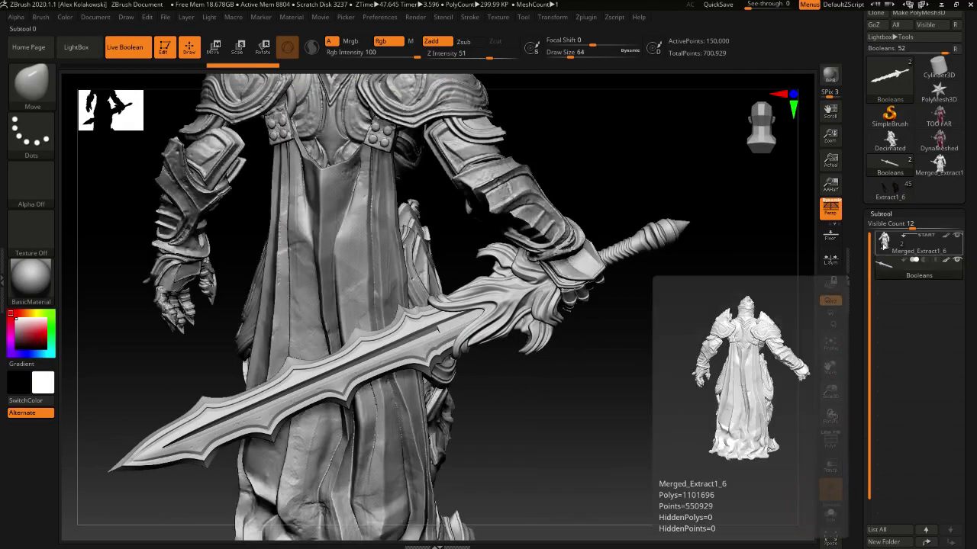
Step: Select the Merged_Extract1_6 body subtool, view it isolated without the sword, and show both subtools again
click(883, 243)
click(831, 514)
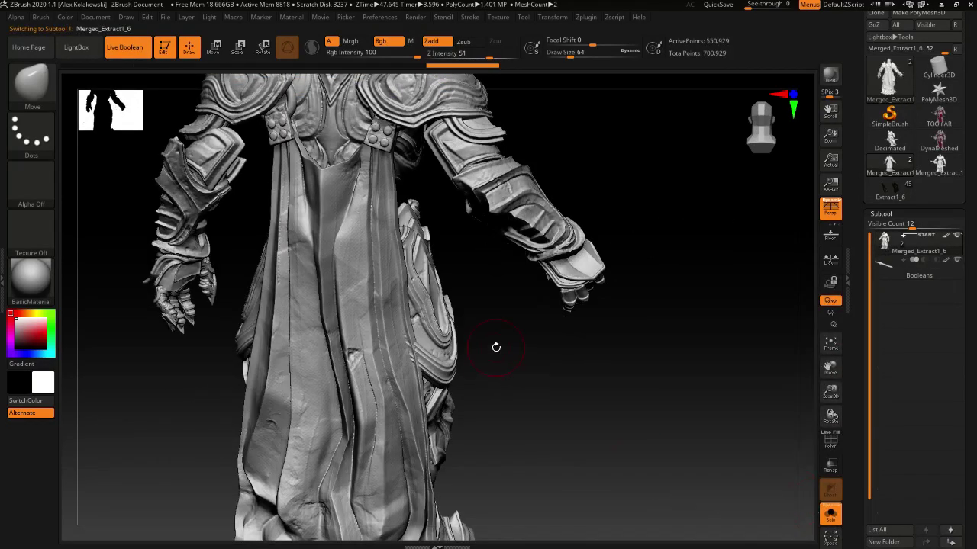
ctrl+right_drag(488, 341, 458, 336)
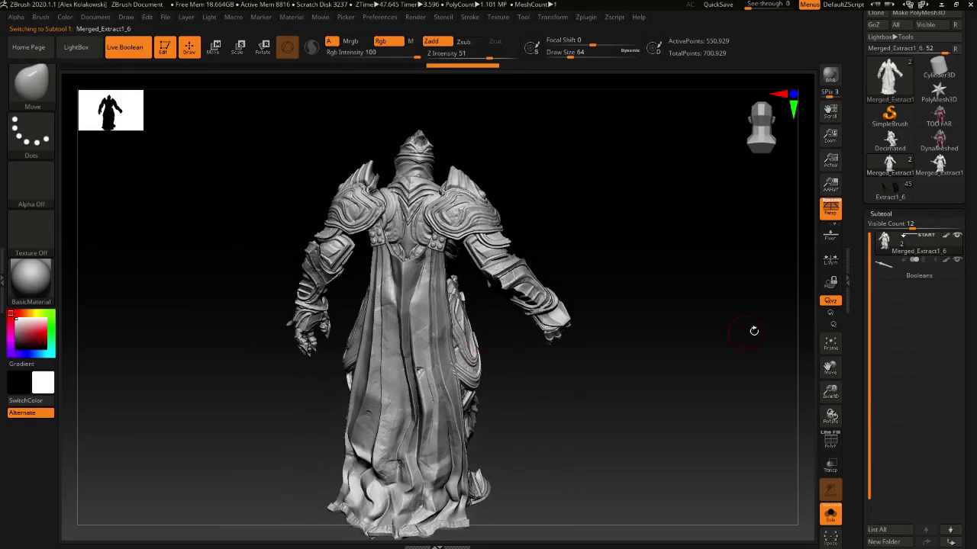
click(832, 516)
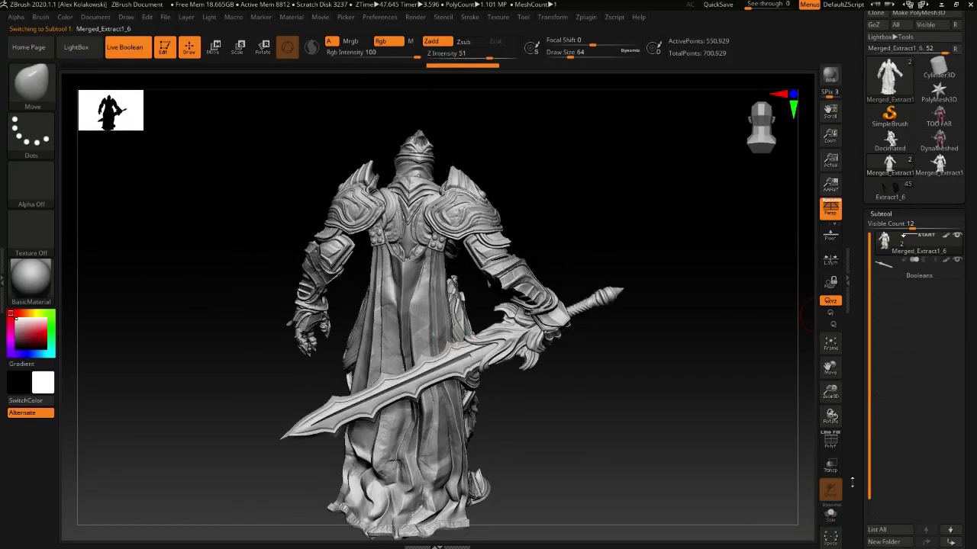
Step: Make the sword subtool active and examine the combined figure from the side and front
click(889, 269)
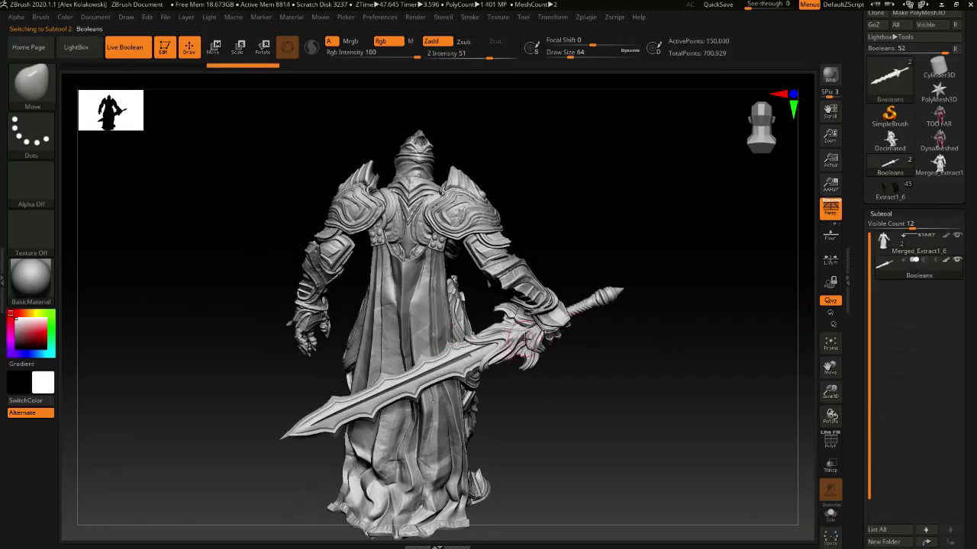
right_drag(524, 339, 500, 317)
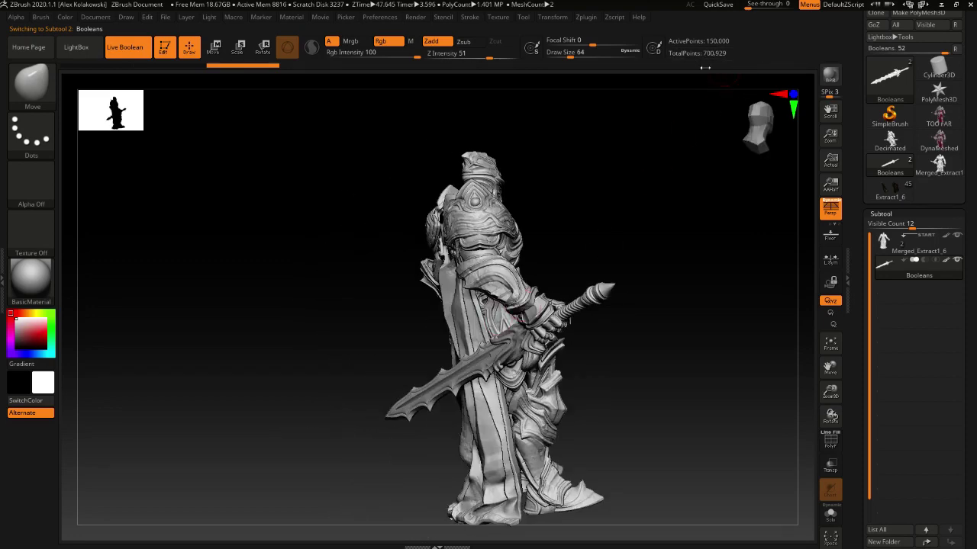
right_drag(544, 346, 493, 347)
Step: Open the Geometry settings and locate the Close Holes command among the Modify Topology options
scroll(974, 393, down, 4)
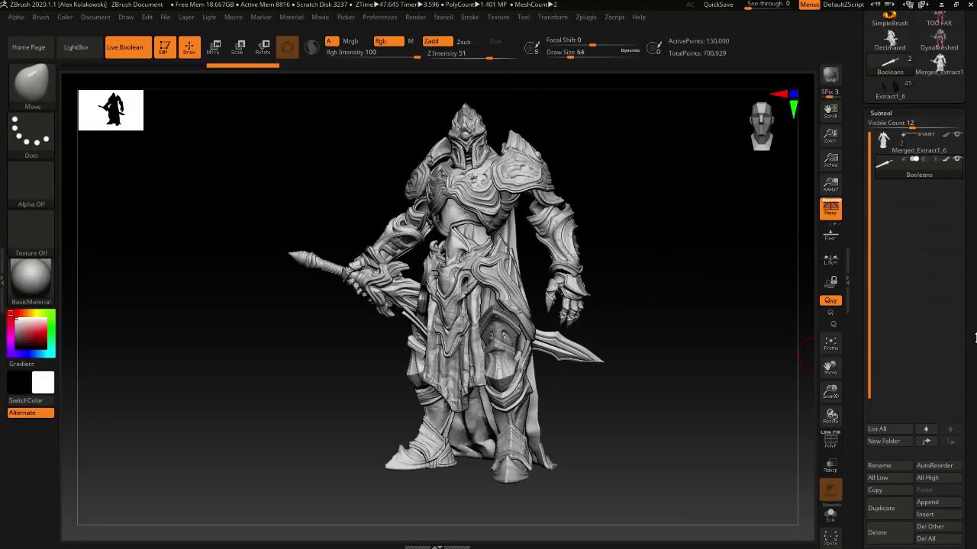
scroll(973, 338, down, 7)
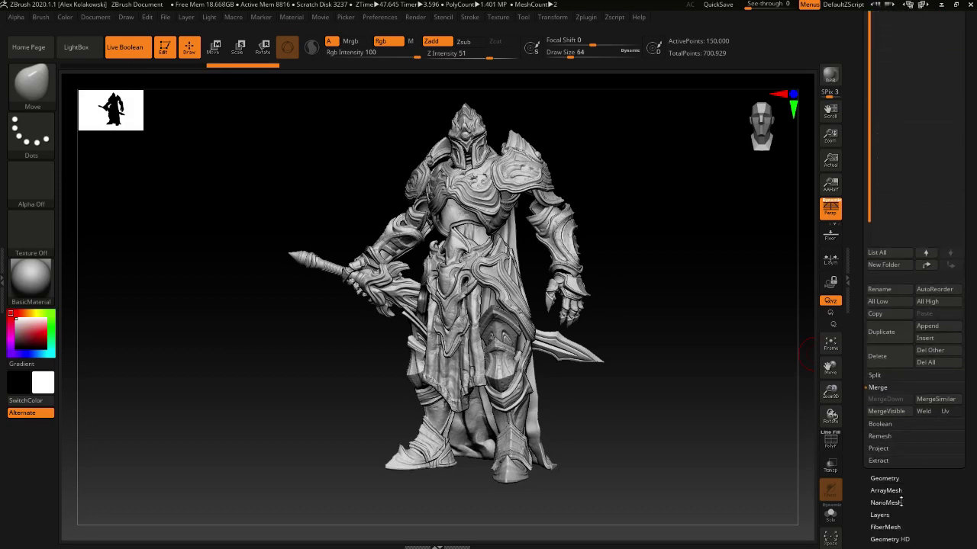
click(893, 479)
drag(961, 390, 961, 432)
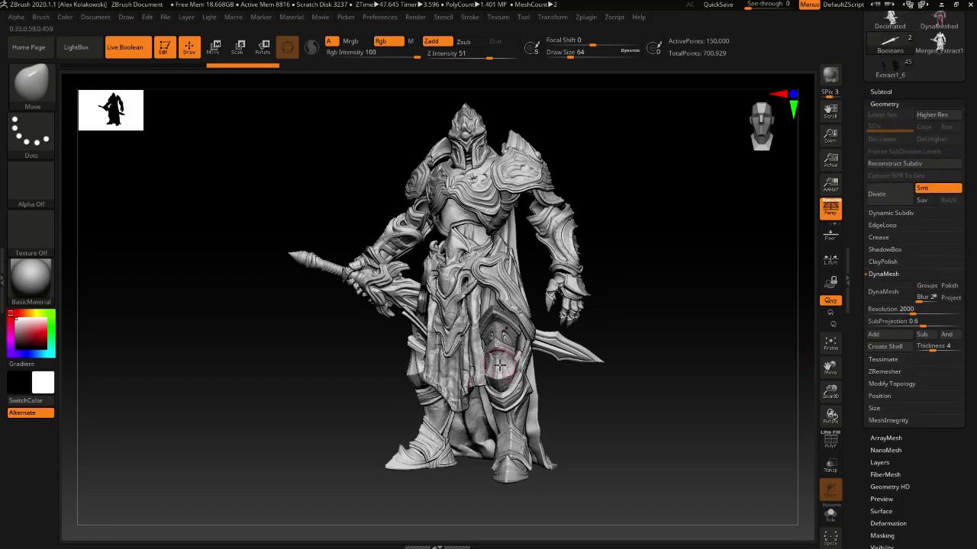
right_drag(500, 372, 543, 373)
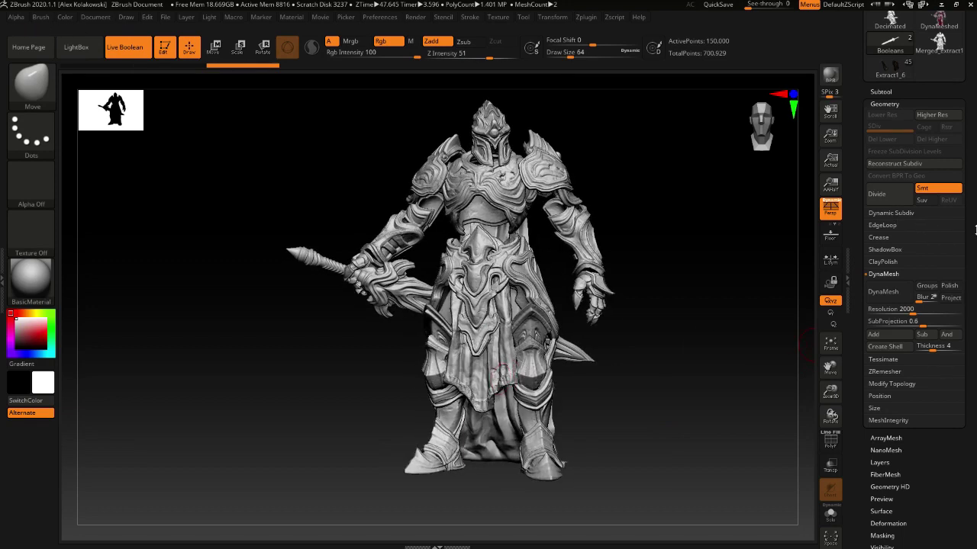
drag(975, 229, 971, 239)
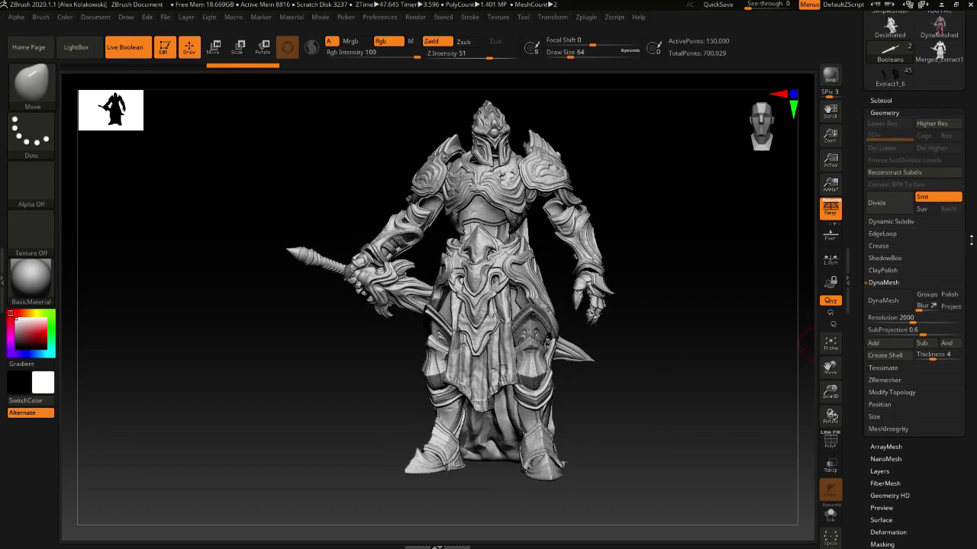
click(893, 392)
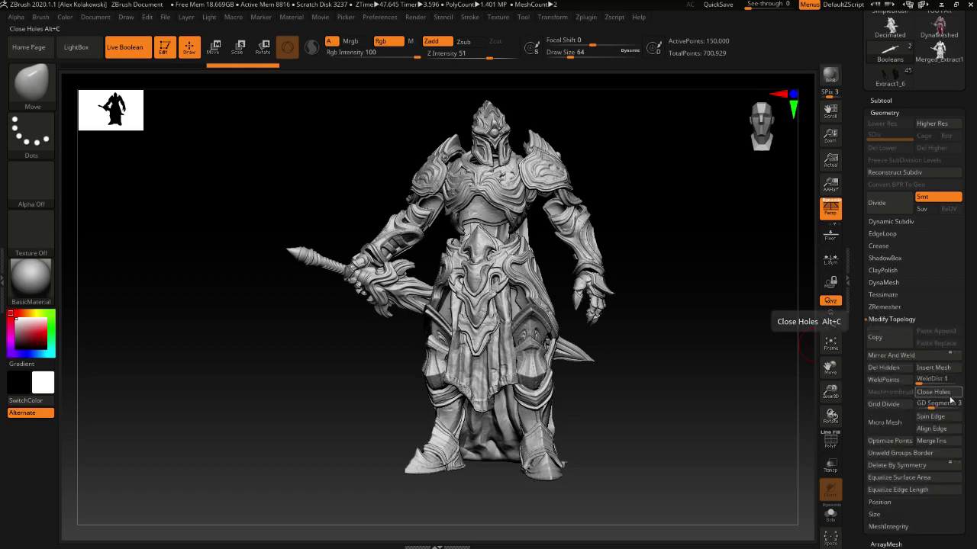
Step: Activate the body subtool and the sword subtool in turn, reviewing Close Holes as preparation for the Boolean
alt+click(539, 313)
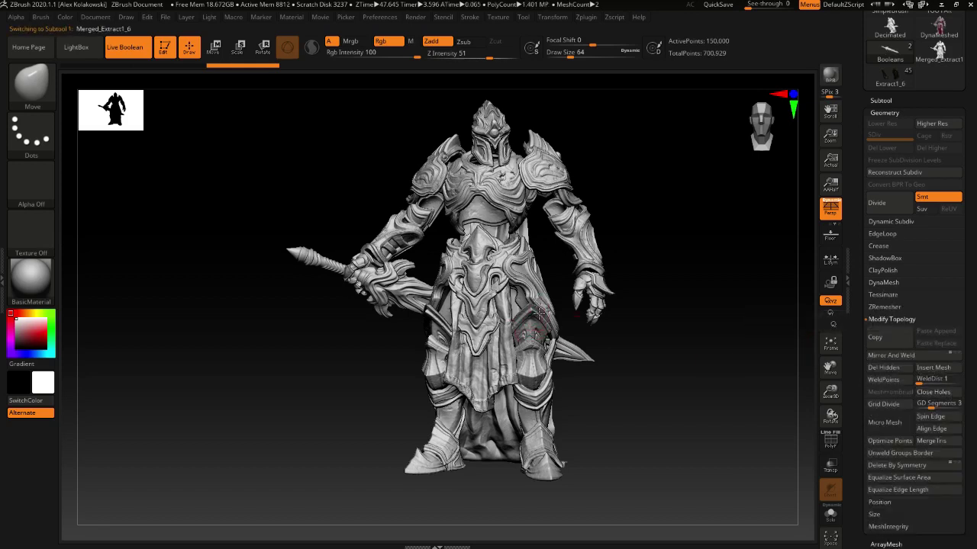
alt+click(553, 351)
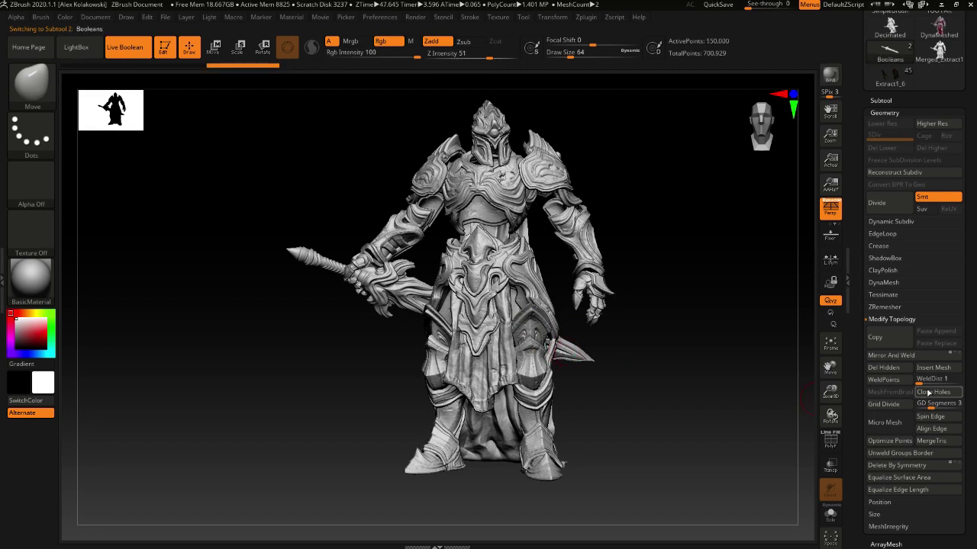
scroll(969, 374, down, 1)
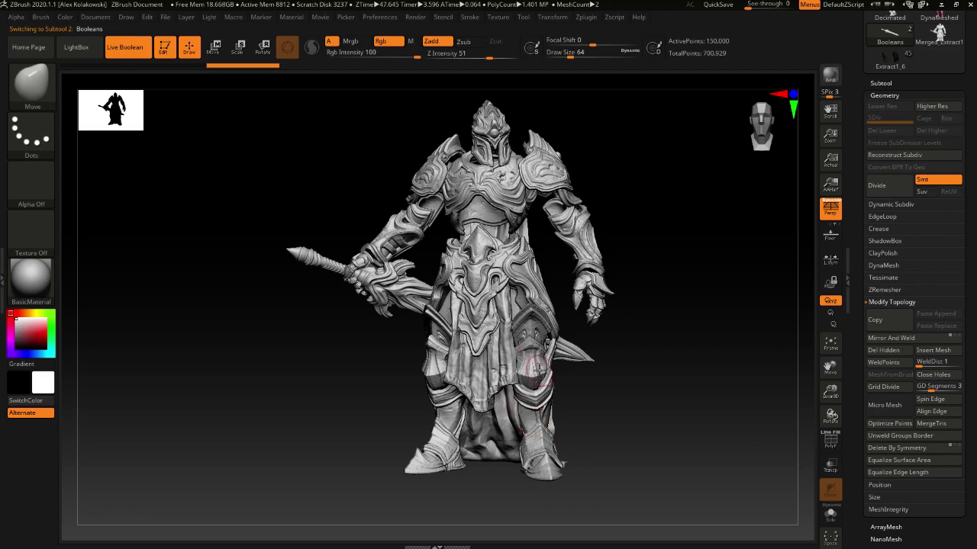
right_drag(494, 363, 479, 390)
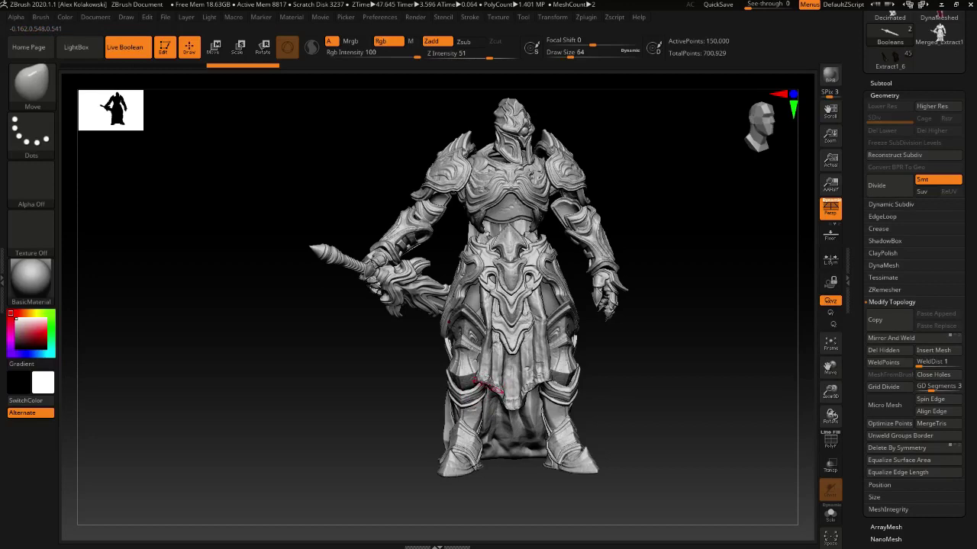
scroll(975, 331, up, 1)
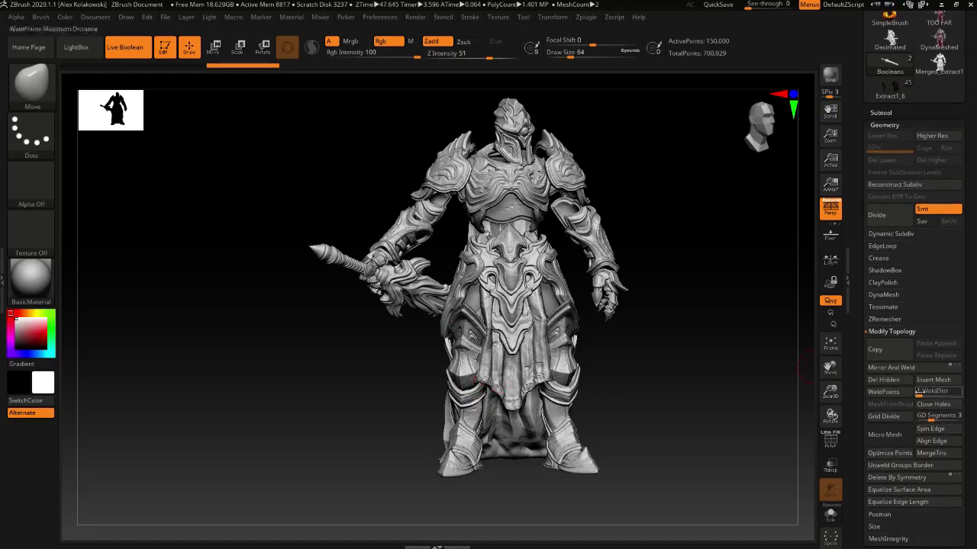
Step: Generate a Boolean union mesh from the body and sword subtools, and switch to the resulting UMesh tool
click(881, 113)
scroll(946, 328, down, 3)
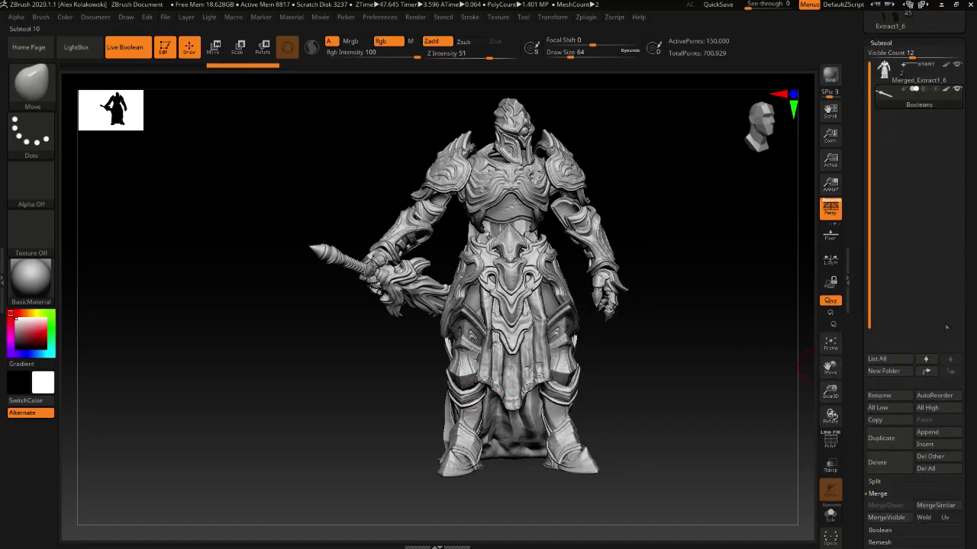
scroll(915, 458, down, 2)
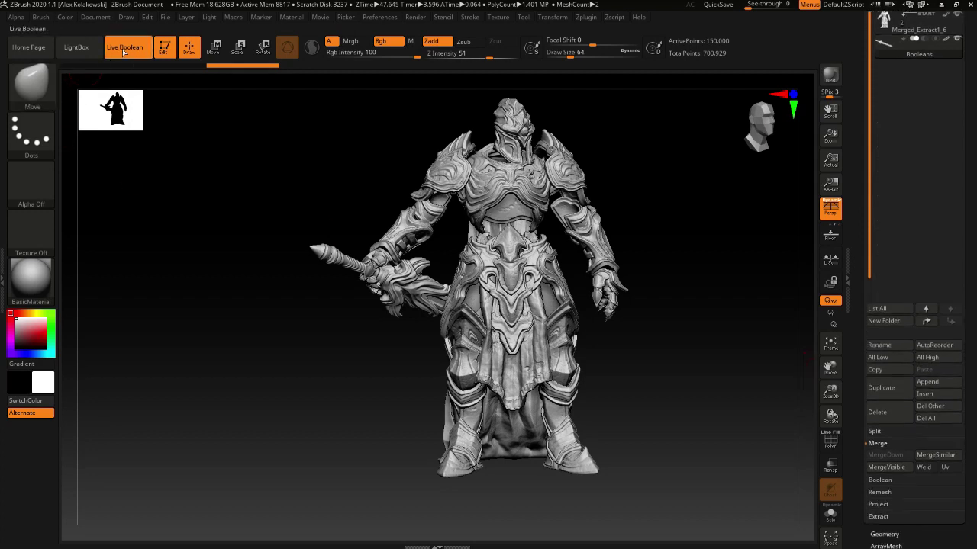
scroll(905, 64, up, 1)
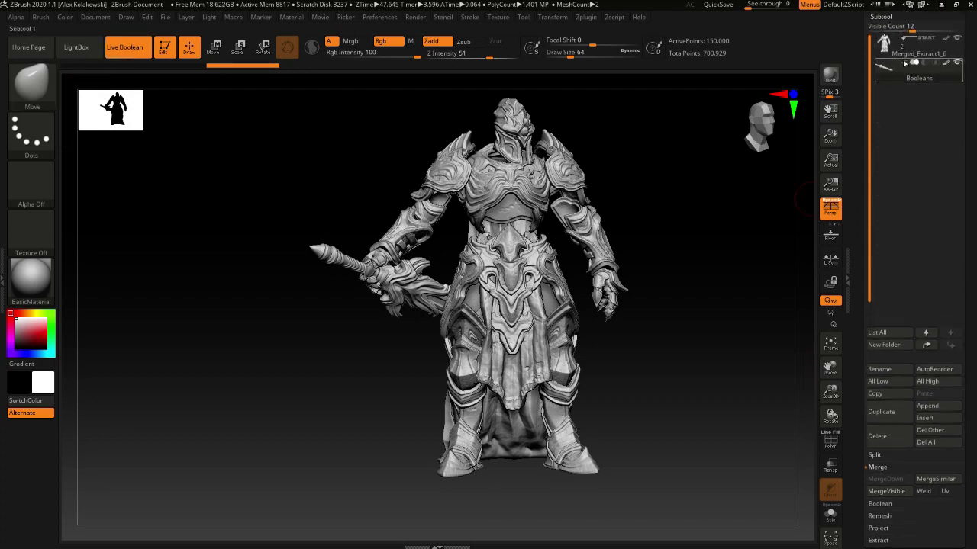
scroll(927, 386, down, 5)
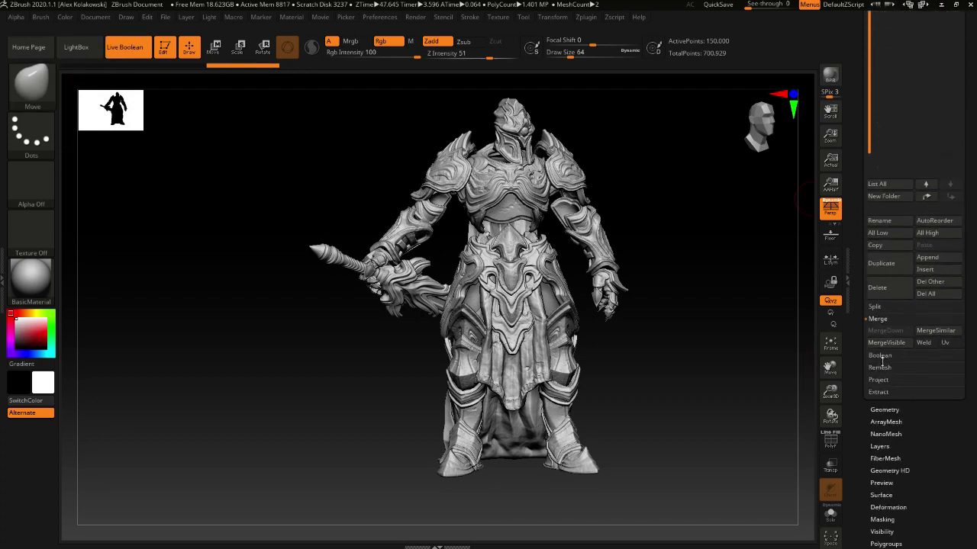
click(886, 355)
click(893, 342)
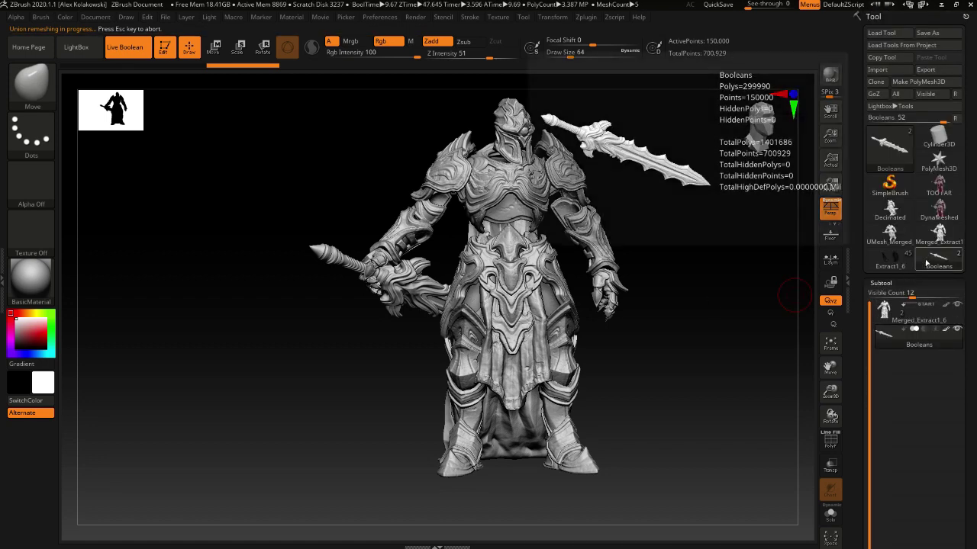
click(891, 235)
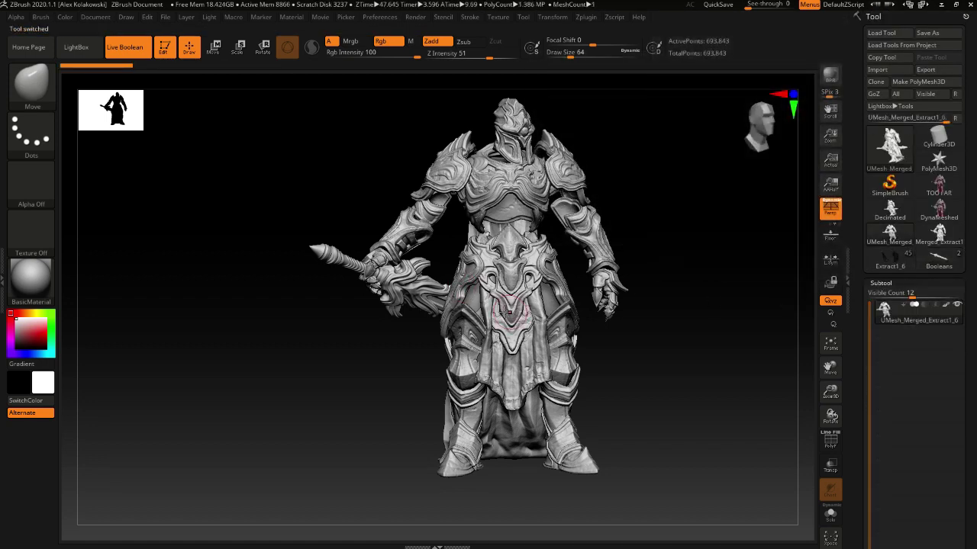
Step: Inspect the unified mesh from the side and up close where the sword's blade meets the guard behind the figure
right_drag(455, 297, 610, 290)
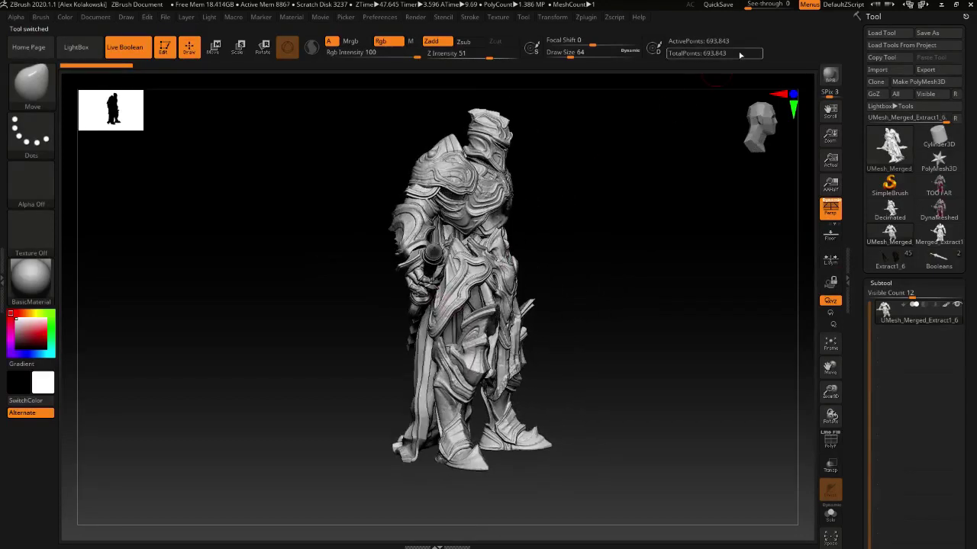
mouse_move(435, 279)
right_down()
mouse_move(482, 312)
mouse_move(494, 445)
mouse_move(497, 309)
mouse_move(490, 299)
mouse_move(486, 337)
mouse_move(477, 301)
right_up()
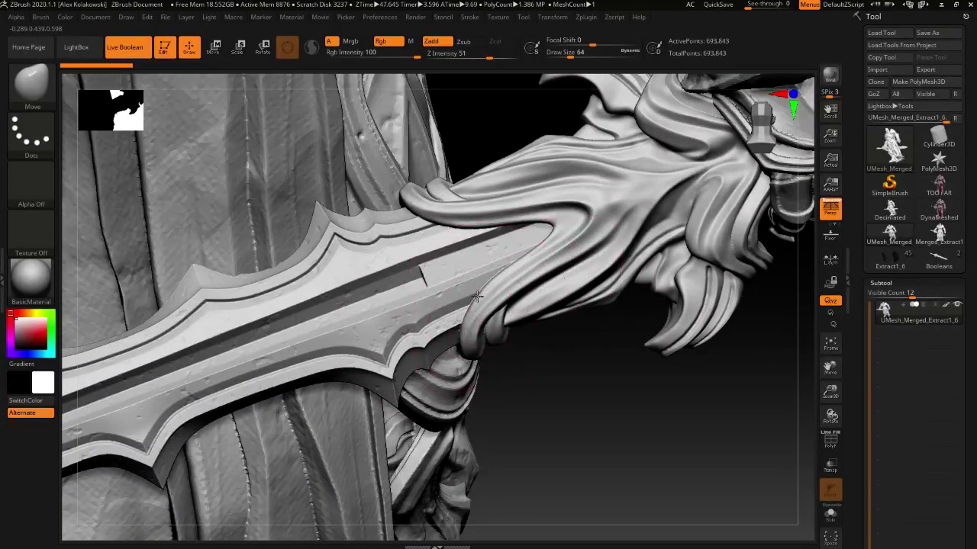
ctrl+right_drag(475, 298, 457, 133)
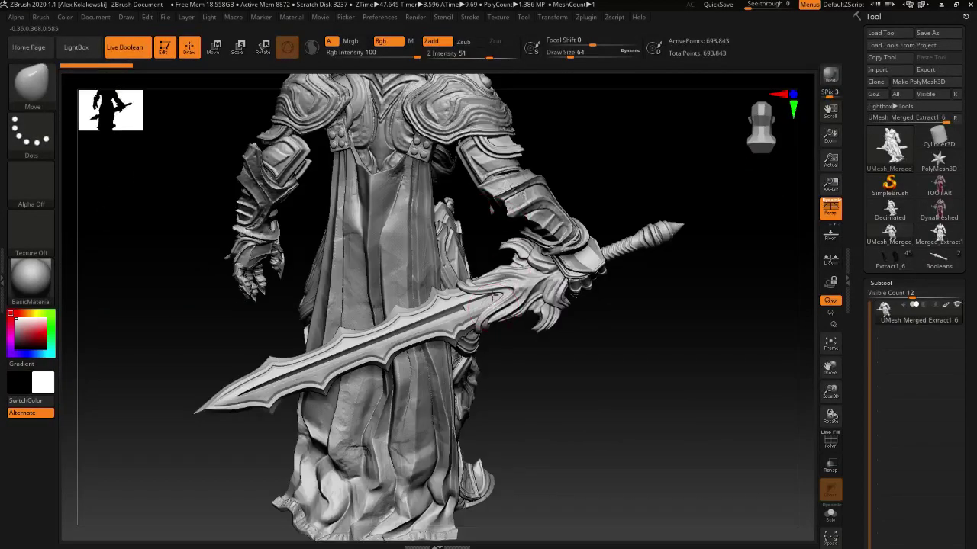
ctrl+right_drag(492, 295, 446, 180)
Step: Review the whole combined knight and sword mesh from the back, front and side
right_drag(433, 116, 421, 138)
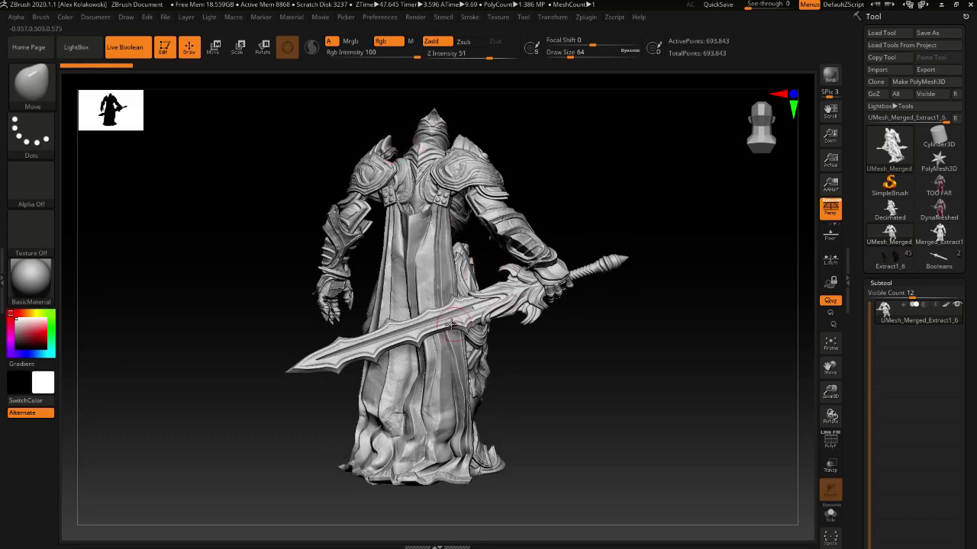
right_drag(409, 338, 423, 339)
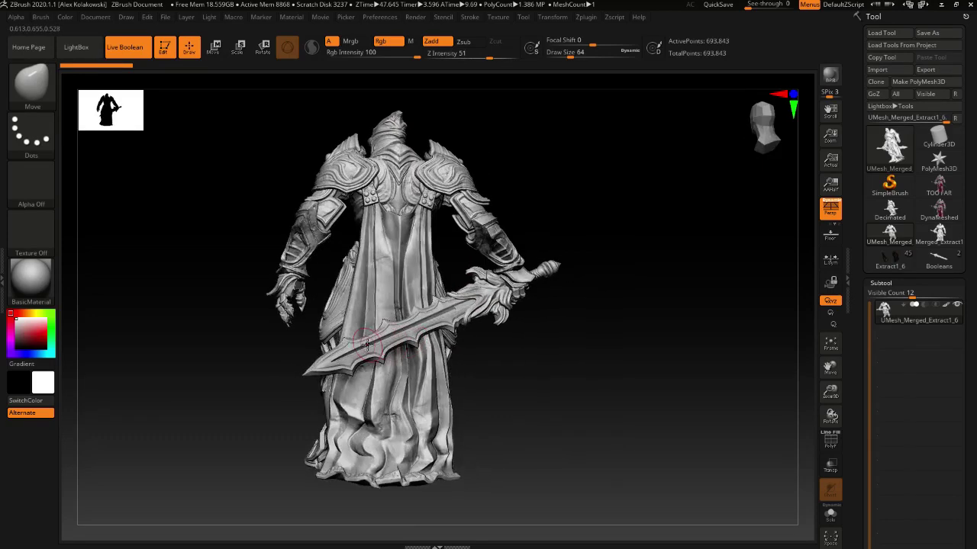
mouse_move(330, 346)
right_down()
mouse_move(484, 402)
mouse_move(432, 405)
mouse_move(592, 408)
mouse_move(637, 398)
mouse_move(478, 393)
right_up()
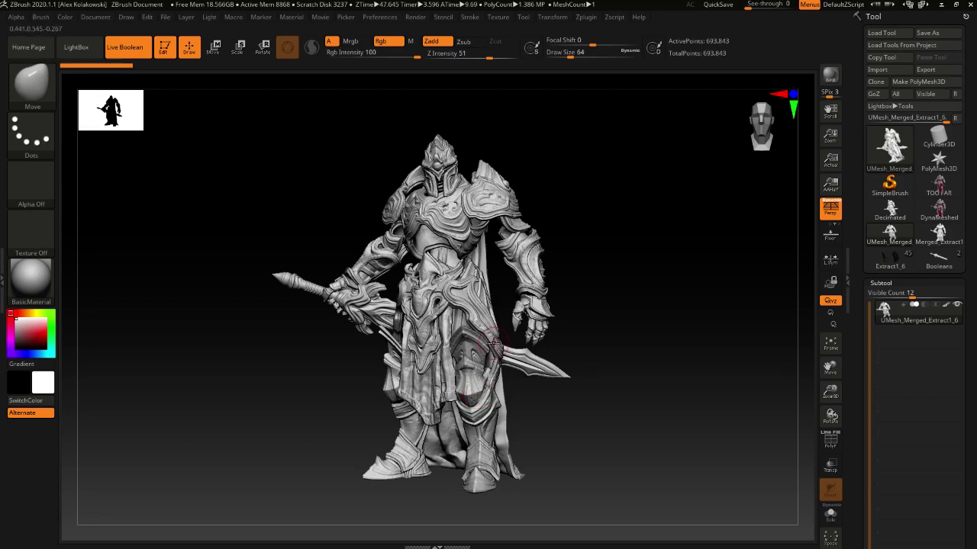
right_drag(498, 343, 542, 347)
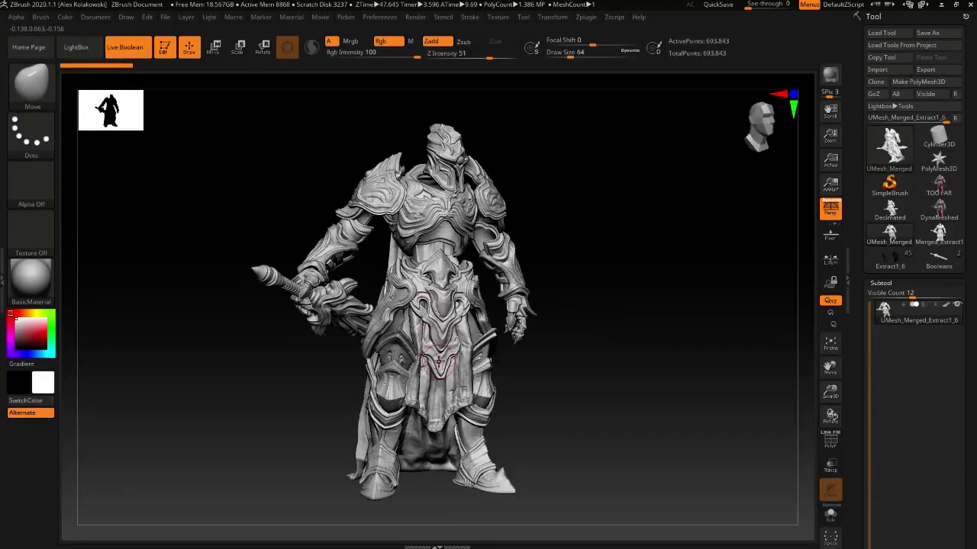
right_drag(439, 360, 417, 352)
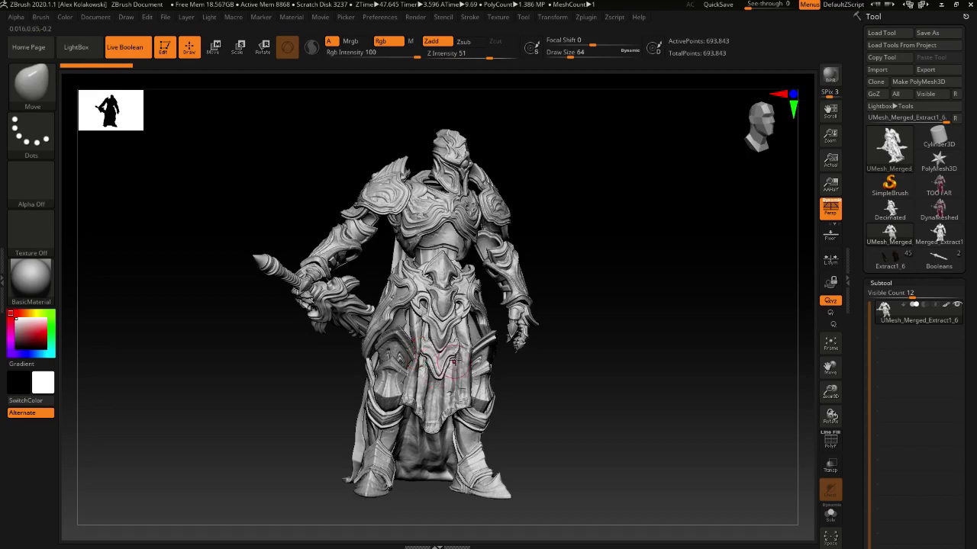
right_drag(441, 290, 450, 376)
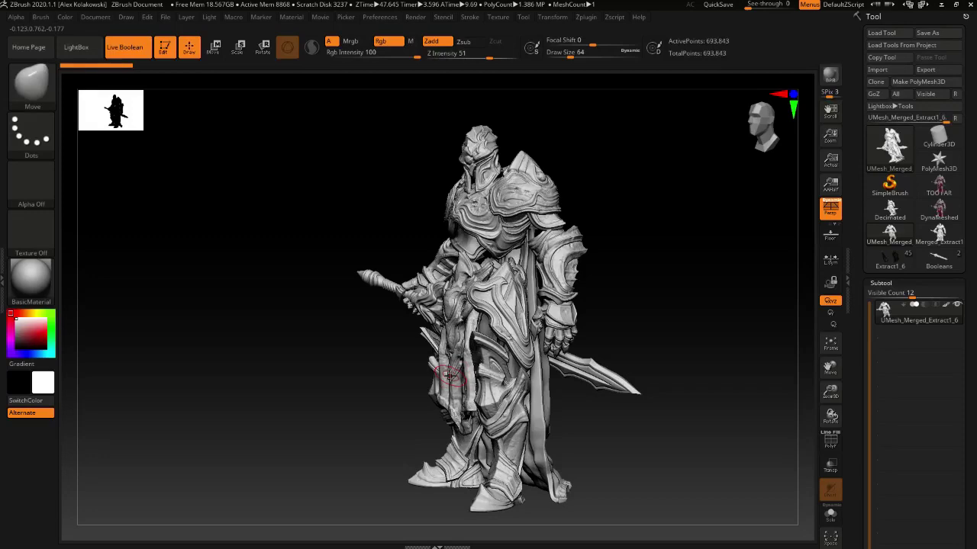